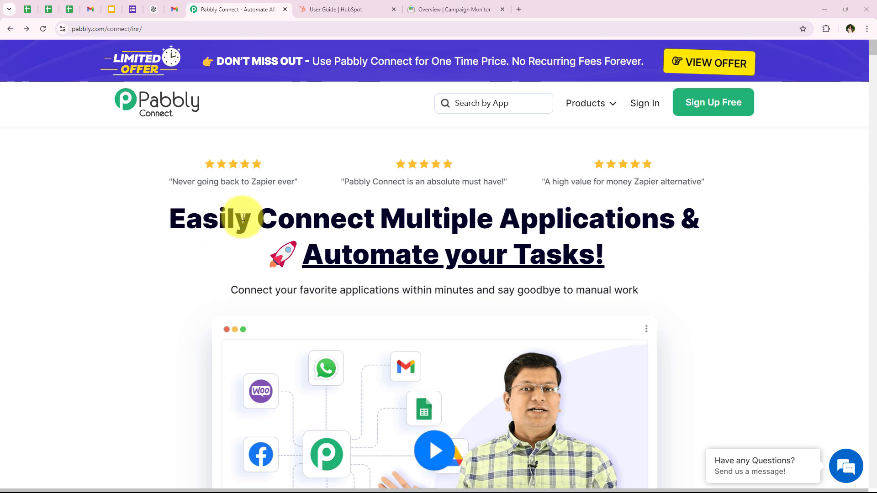
# Step: Glance at the HubSpot guide and Campaign Monitor overview tabs, then return to the Pabbly Connect site
pyautogui.click(349, 12)
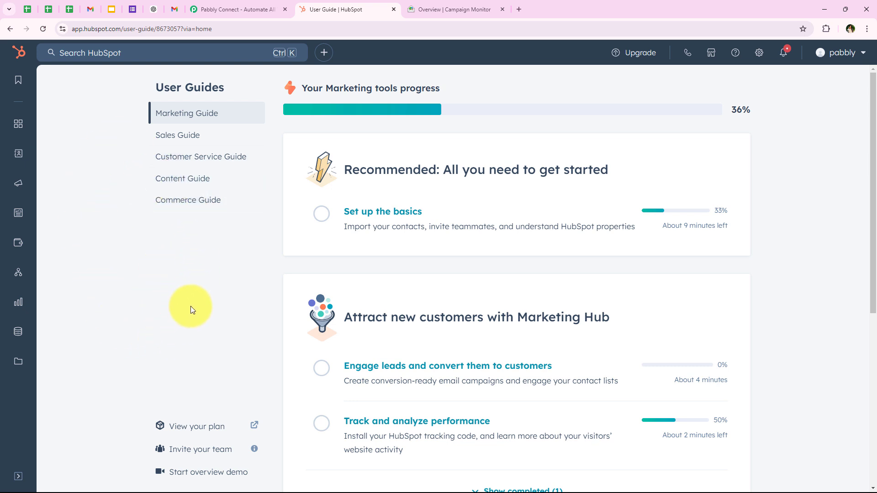
pyautogui.click(416, 9)
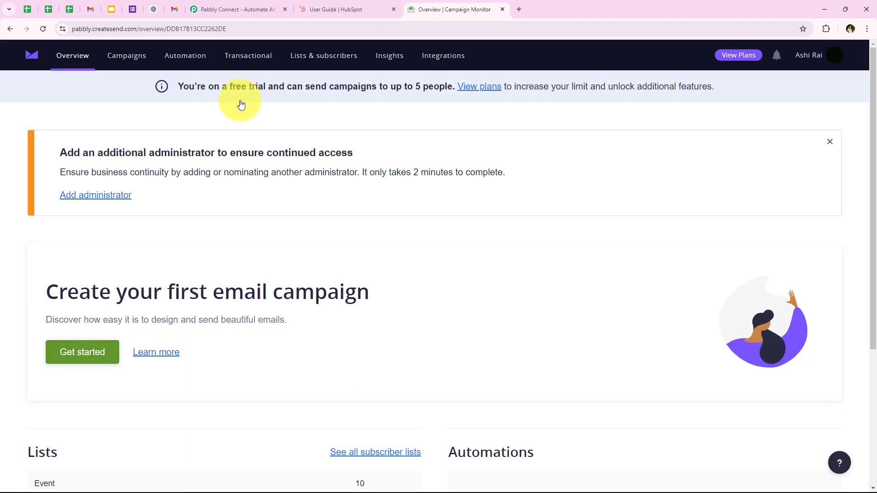
pyautogui.click(231, 5)
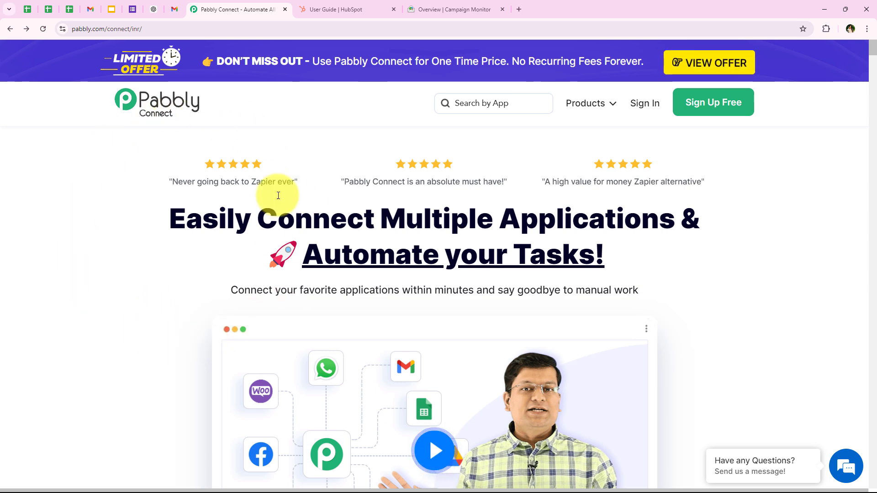
pyautogui.click(201, 29)
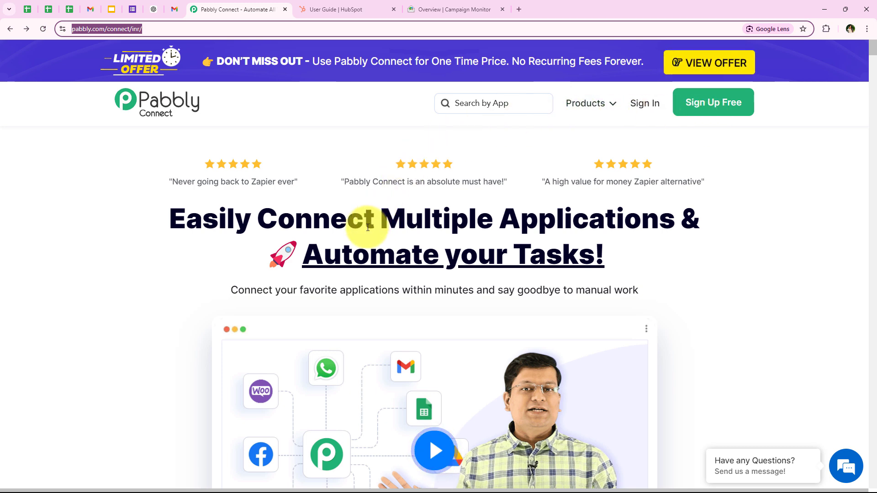
# Step: Sign in and launch Pabbly Connect from the All Pabbly Apps page
pyautogui.click(634, 104)
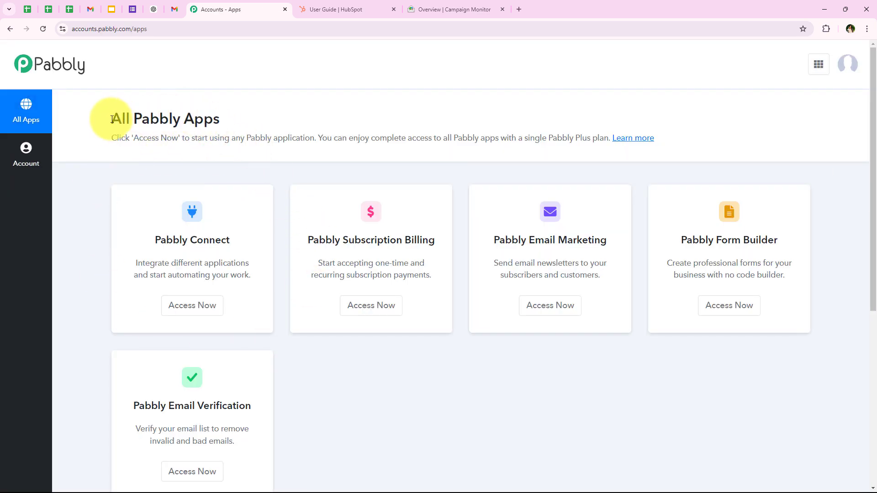
pyautogui.moveTo(110, 120); pyautogui.dragTo(220, 118)
pyautogui.click(221, 117)
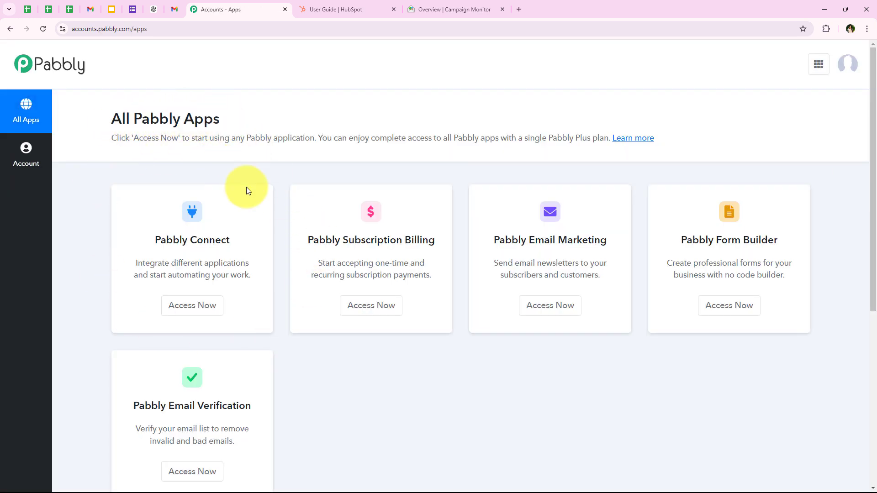
pyautogui.scroll(-1, 280, 322)
pyautogui.scroll(1, 291, 347)
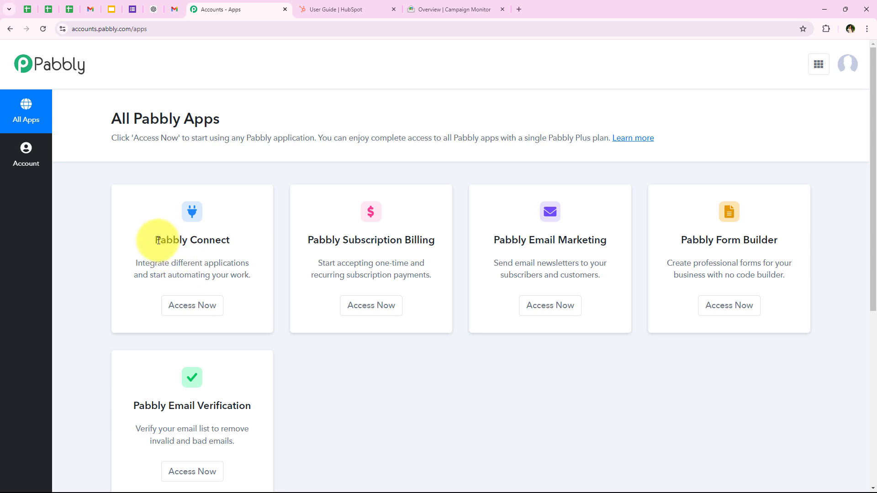
pyautogui.moveTo(155, 240); pyautogui.dragTo(251, 235)
pyautogui.moveTo(172, 264); pyautogui.dragTo(251, 264)
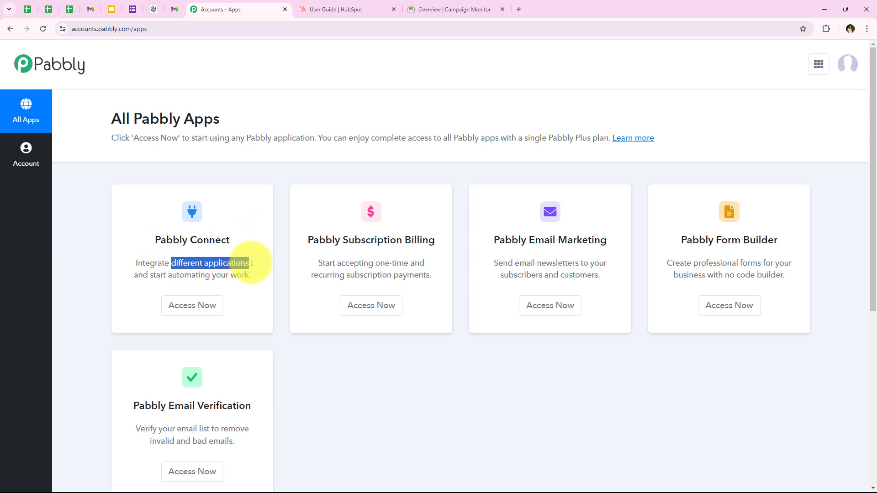
pyautogui.click(206, 305)
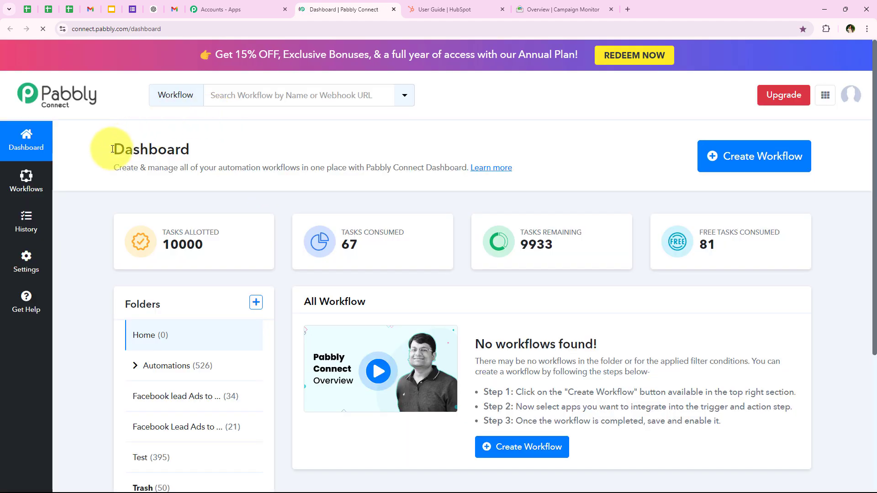
pyautogui.moveTo(113, 149); pyautogui.dragTo(197, 149)
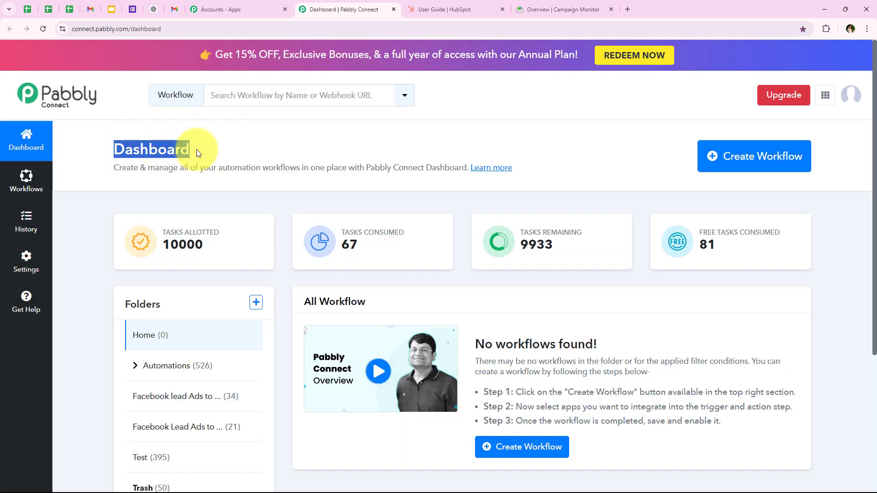
# Step: Start a new workflow and place it in the Automations folder
pyautogui.click(231, 150)
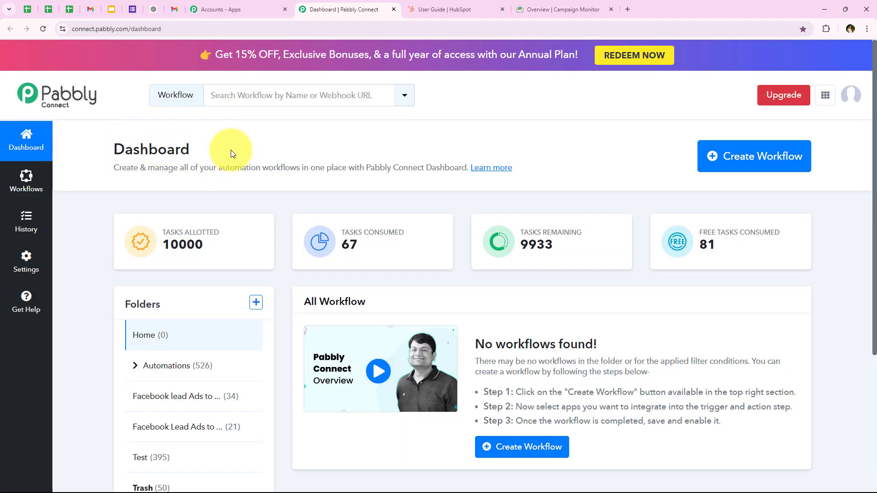
pyautogui.click(792, 166)
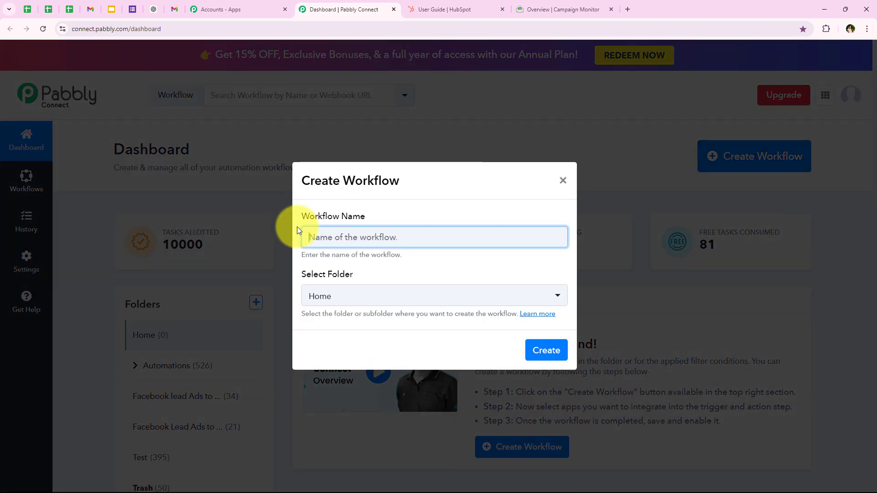
pyautogui.moveTo(298, 217); pyautogui.dragTo(365, 216)
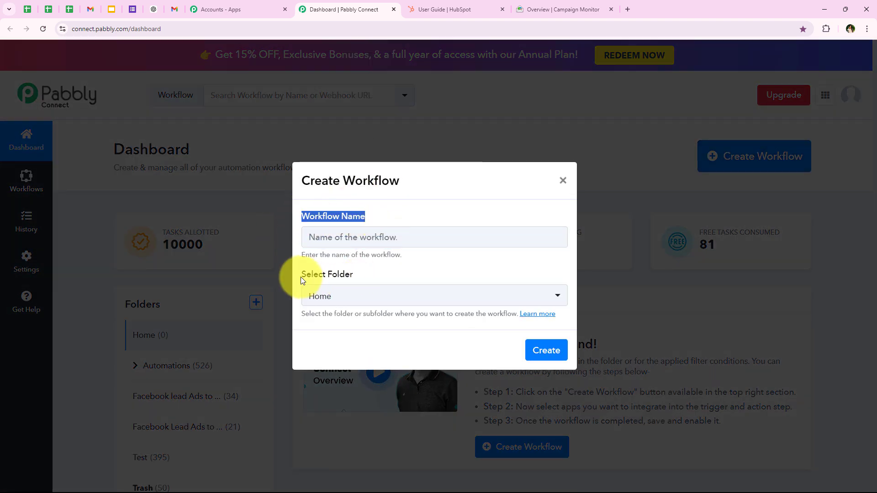
pyautogui.moveTo(300, 275); pyautogui.dragTo(358, 273)
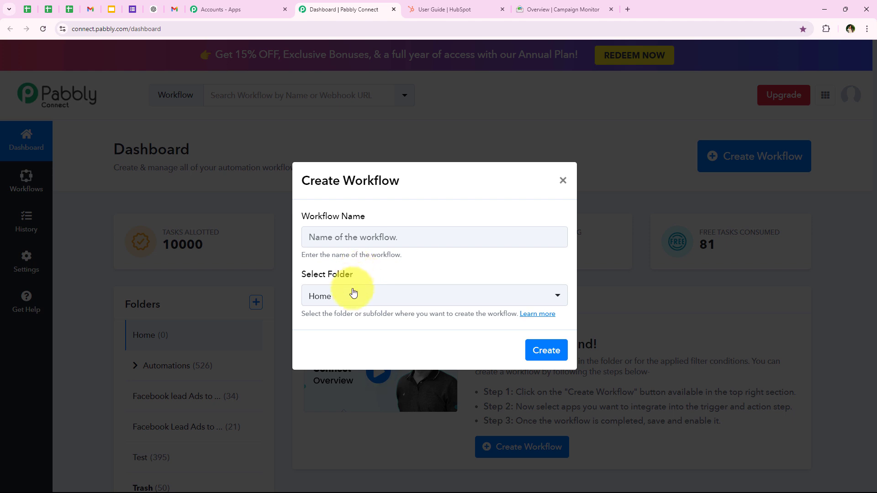
pyautogui.click(352, 296)
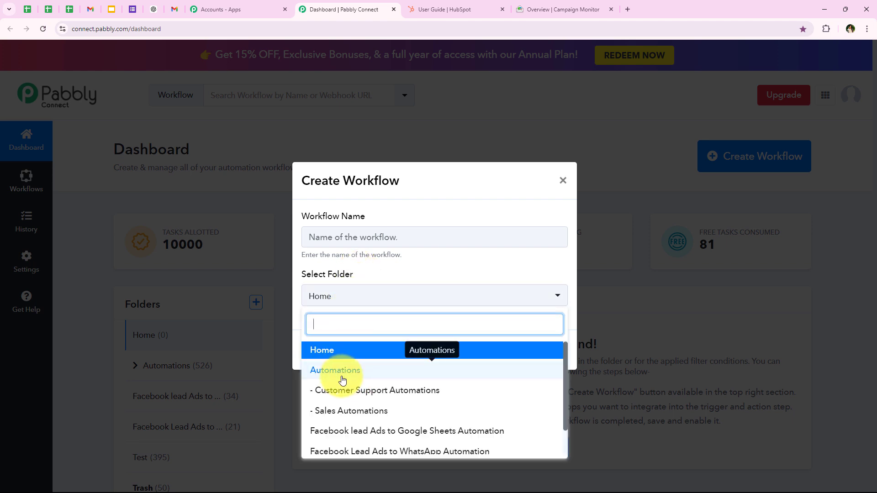
pyautogui.click(378, 377)
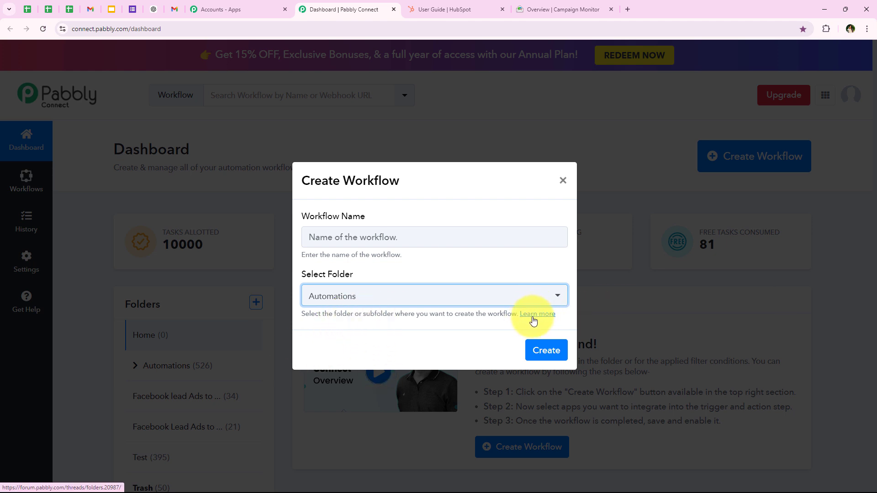
# Step: Paste the 'How to Create Campaign Monitor Subscriber from HubSpot' workflow name and create it
pyautogui.moveTo(296, 213); pyautogui.dragTo(364, 217)
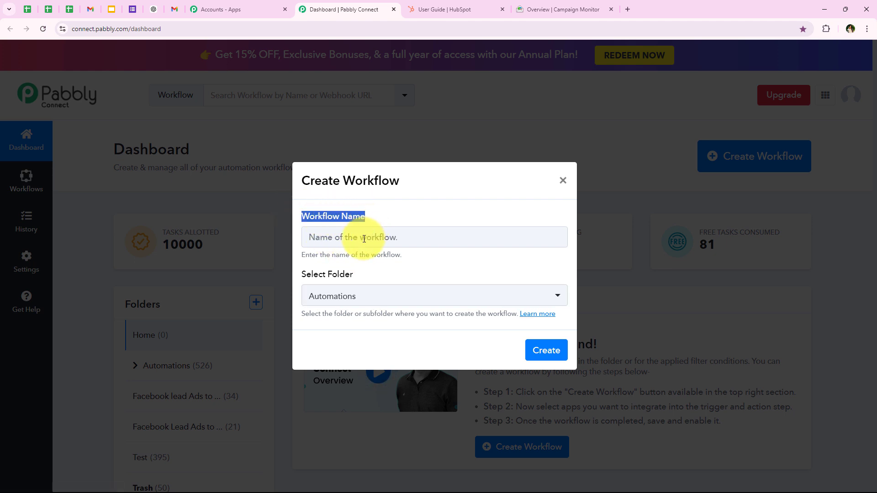
pyautogui.click(364, 237)
pyautogui.hotkey('ctrl', 'v')
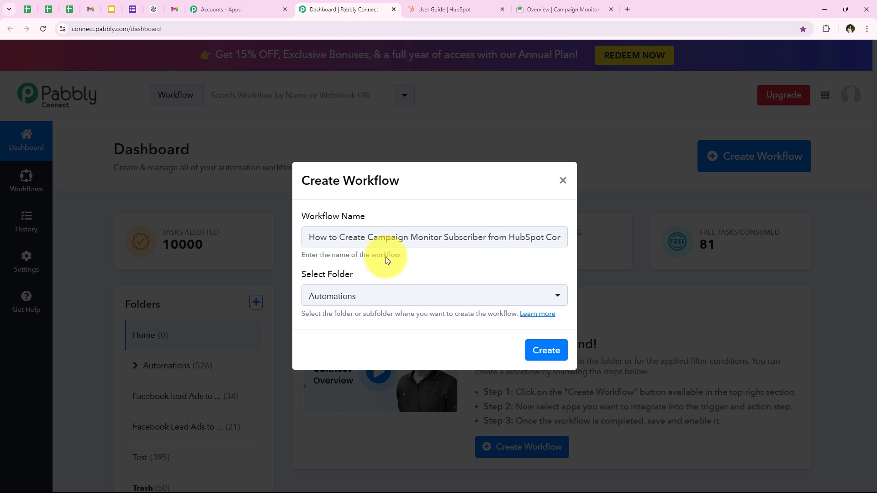
pyautogui.moveTo(505, 237); pyautogui.dragTo(566, 237)
pyautogui.click(545, 350)
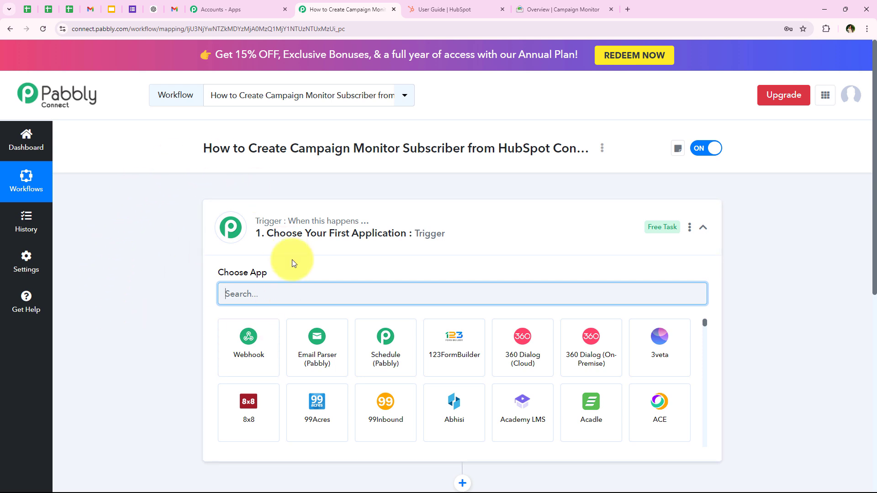
# Step: Search 'HubSpo' and choose HubSpot CRM as the trigger app
pyautogui.click(294, 232)
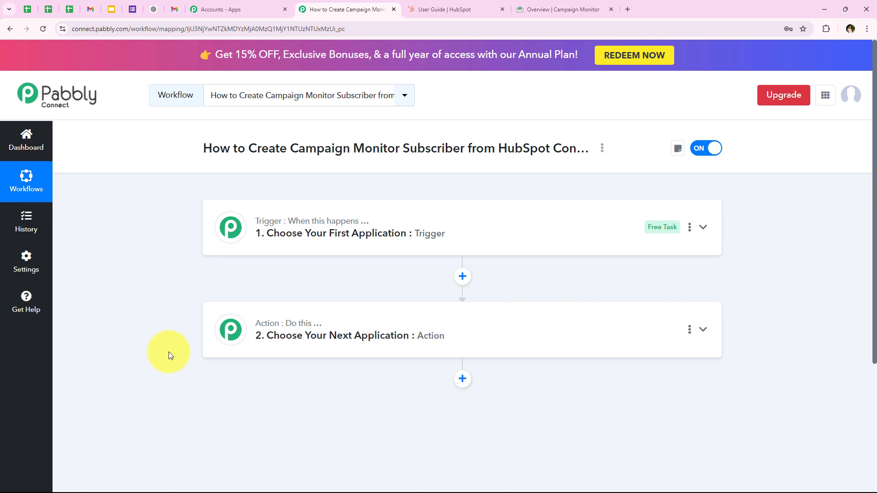
pyautogui.click(293, 231)
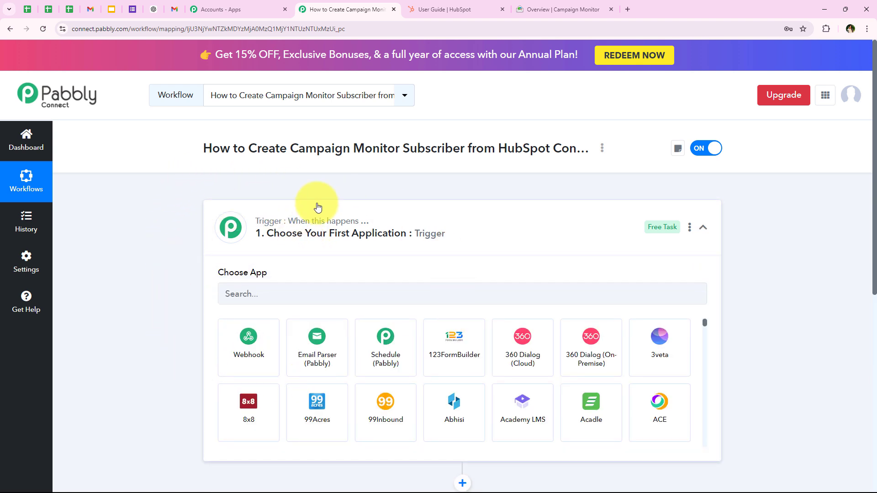
pyautogui.click(263, 297)
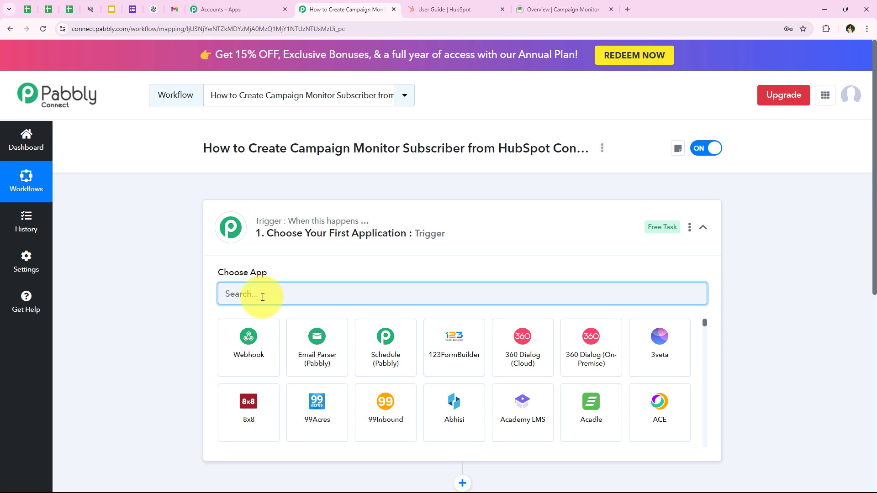
pyautogui.write('HubSpot CRM')
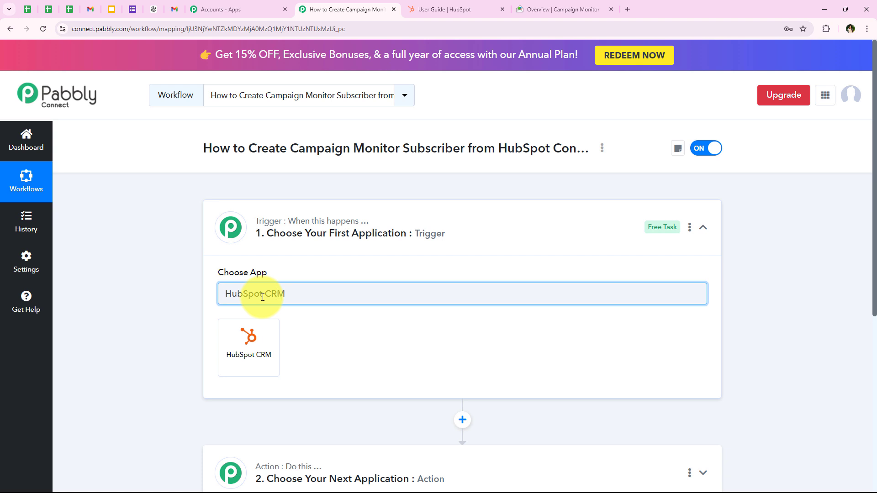
pyautogui.click(252, 335)
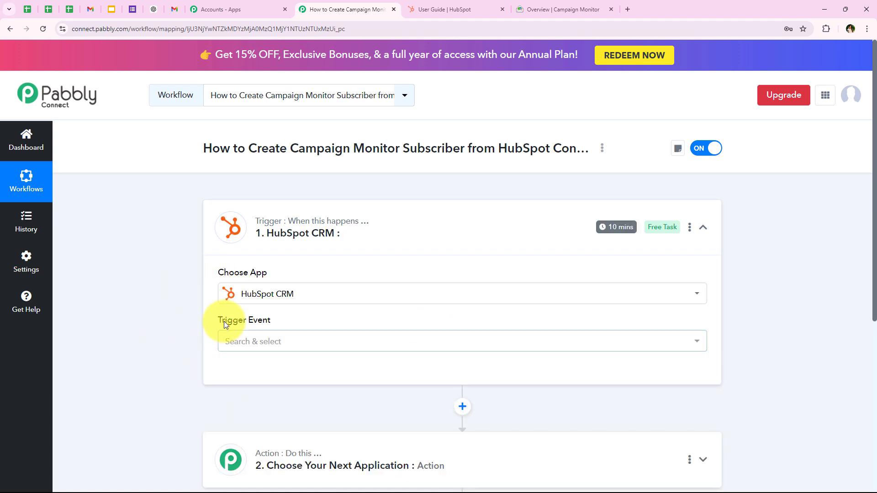
# Step: Set the trigger event to New Contact Added and start connecting the HubSpot account
pyautogui.moveTo(224, 322); pyautogui.dragTo(292, 319)
pyautogui.click(287, 340)
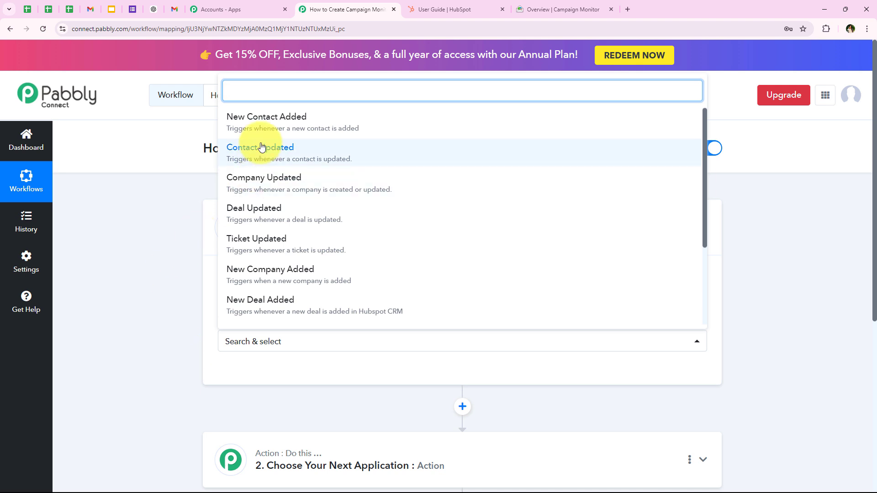
pyautogui.click(237, 122)
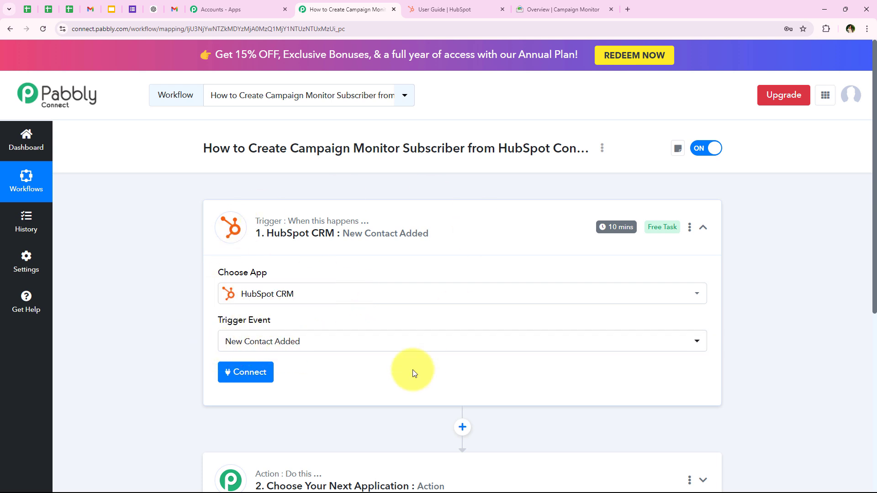
pyautogui.click(245, 372)
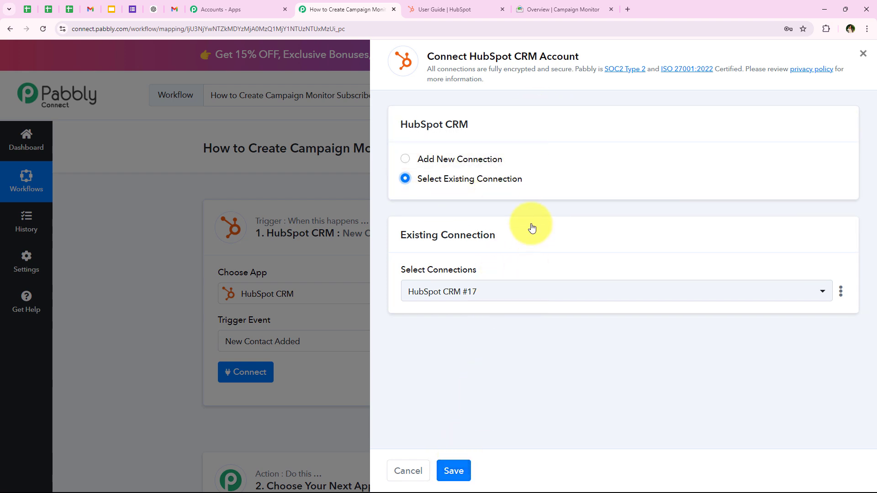
# Step: Authorize a new HubSpot CRM connection (#18) by choosing the HubSpot account in the popup
pyautogui.click(491, 164)
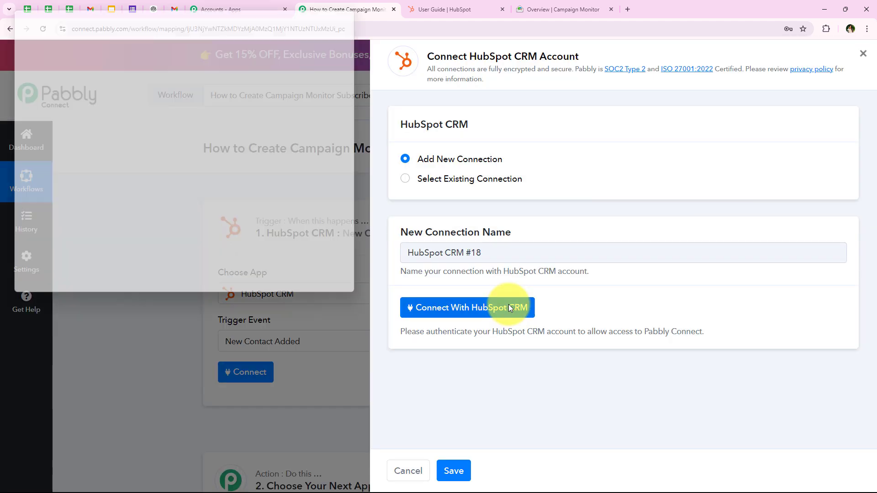
pyautogui.click(510, 307)
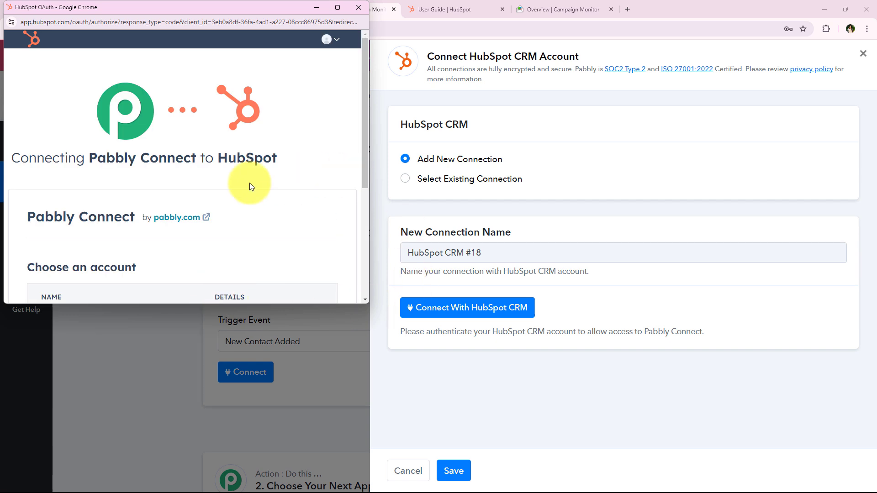
pyautogui.scroll(-5, 201, 195)
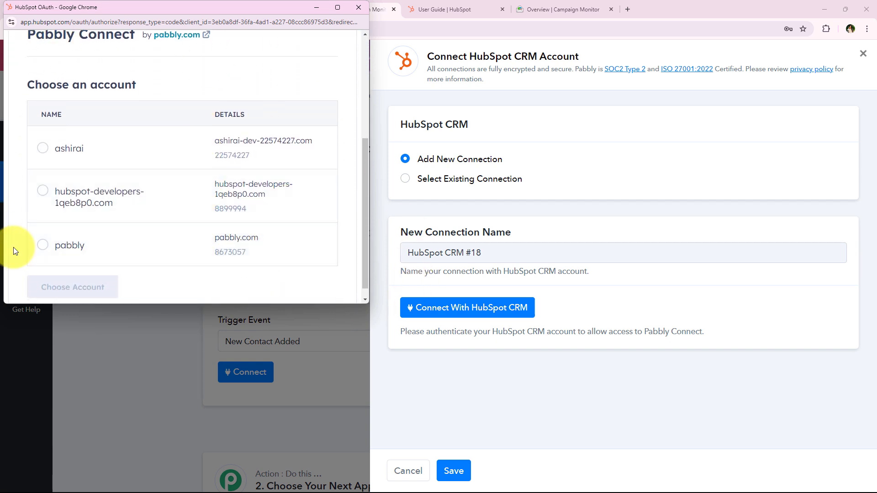
pyautogui.click(41, 246)
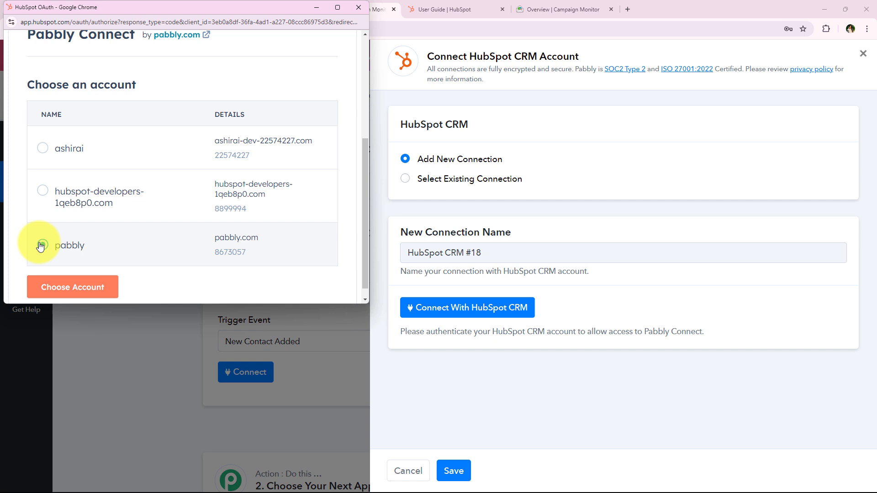
pyautogui.click(72, 291)
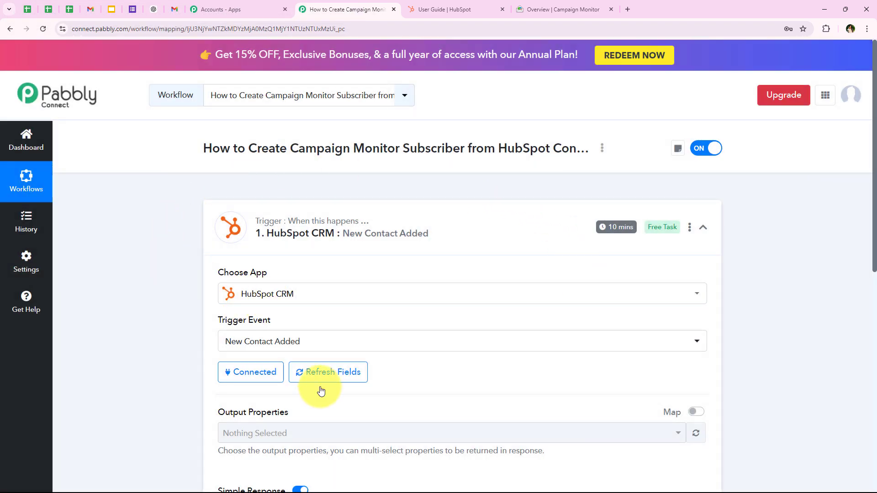
# Step: Scroll down to the trigger's Output Properties dropdown and open it
pyautogui.scroll(-1, 147, 300)
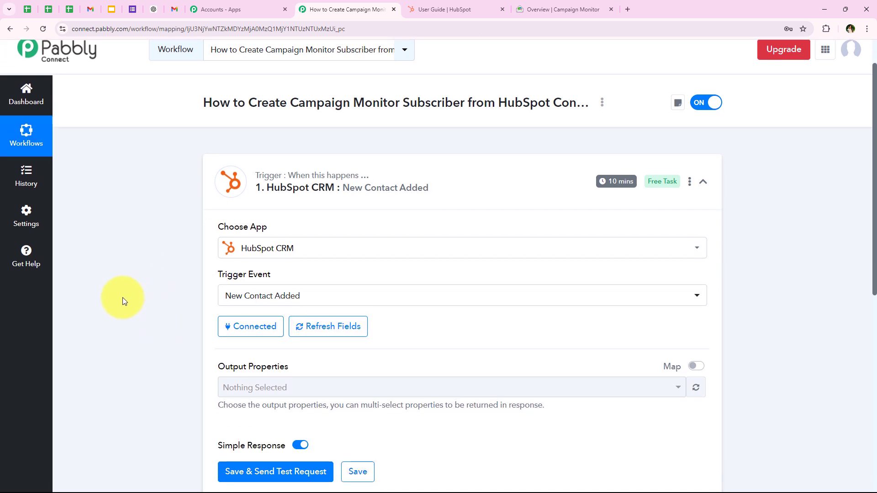
pyautogui.scroll(-1, 121, 298)
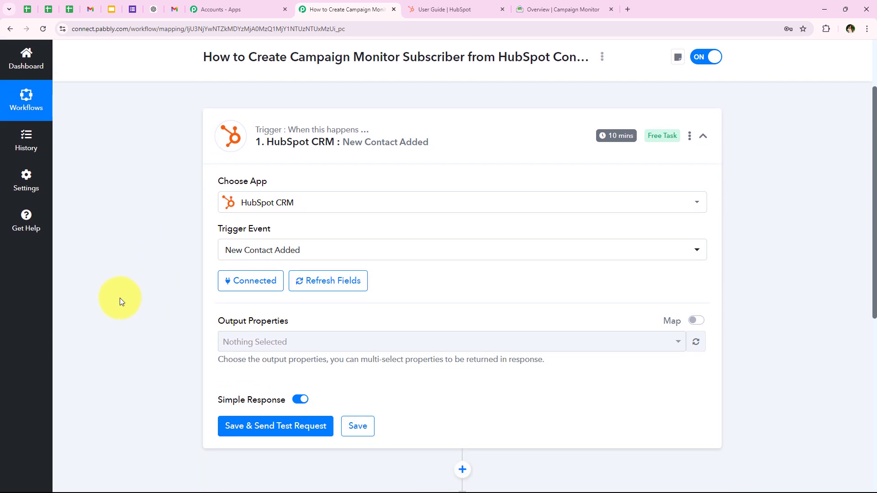
pyautogui.scroll(-1, 120, 298)
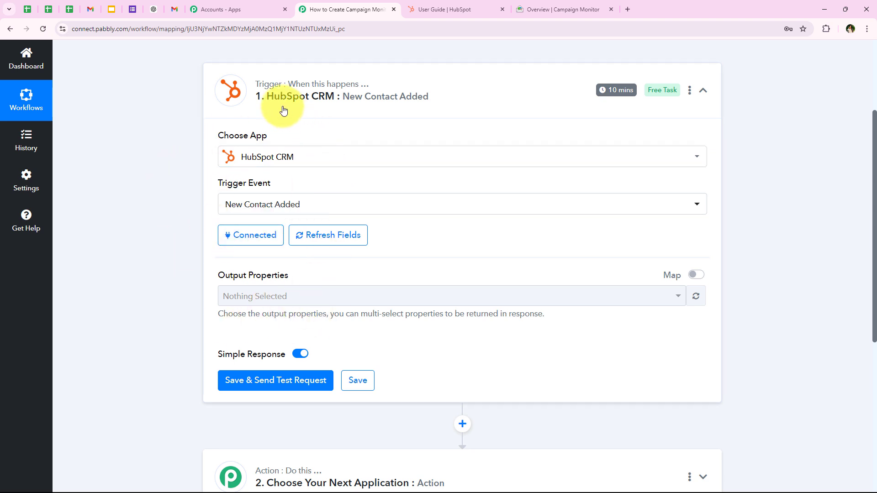
pyautogui.scroll(-1, 195, 275)
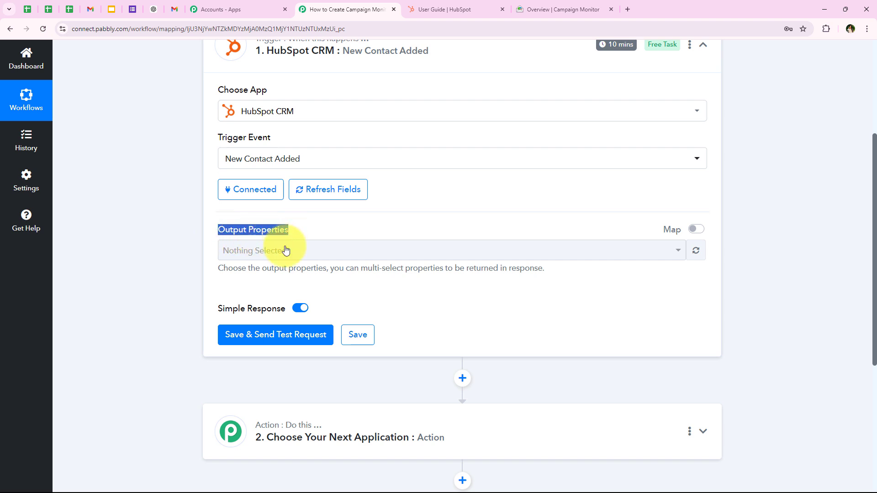
pyautogui.click(186, 276)
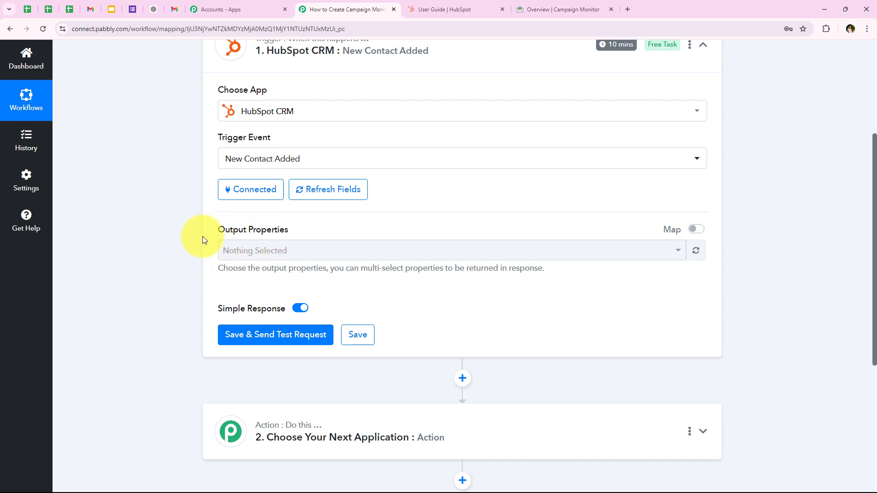
pyautogui.click(274, 257)
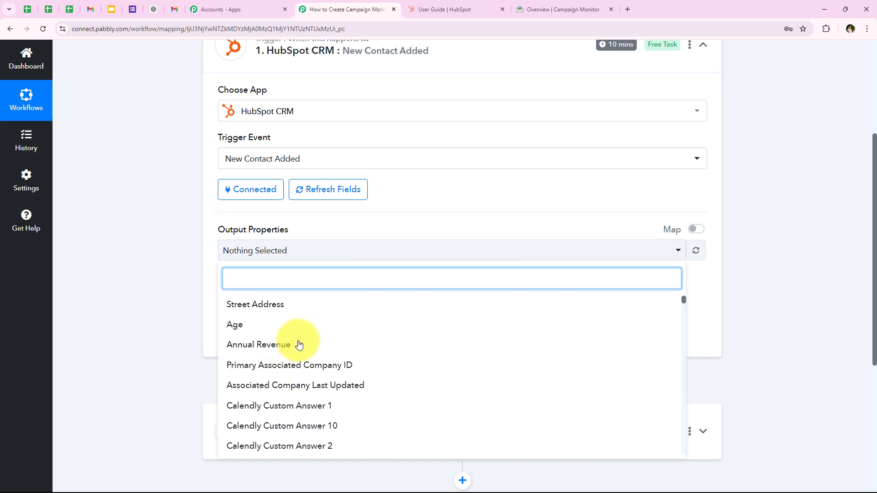
pyautogui.click(160, 256)
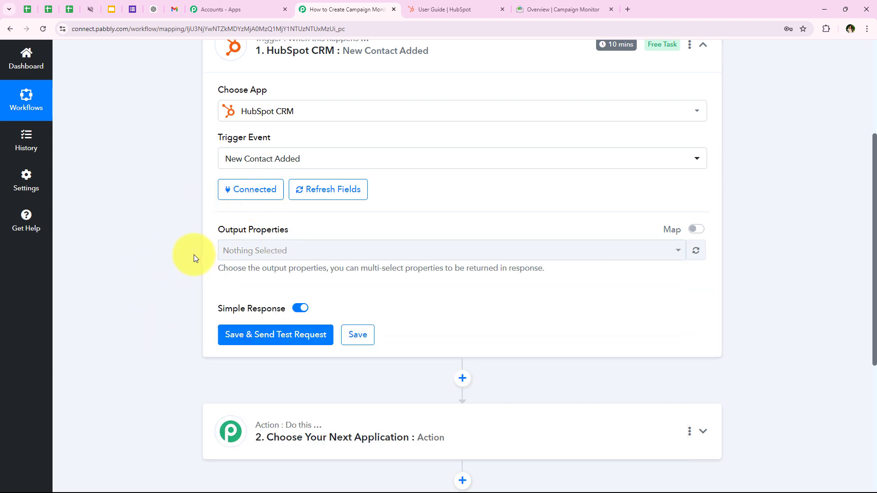
pyautogui.scroll(-1, 188, 358)
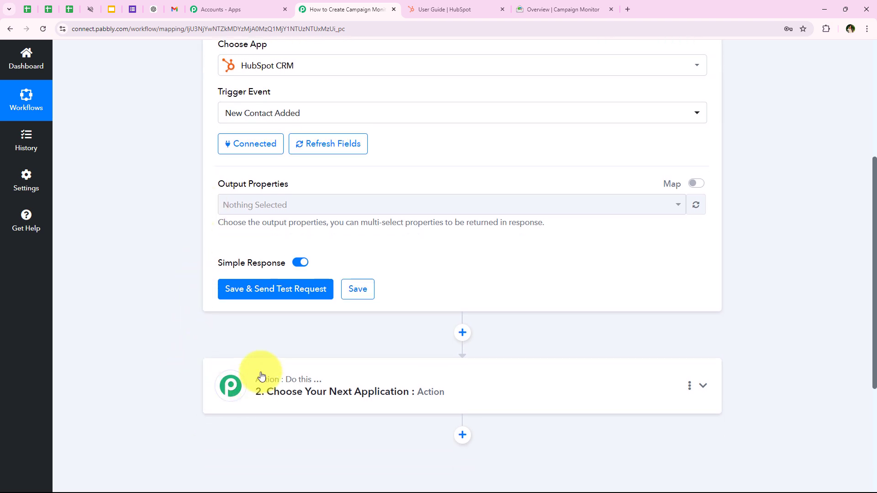
pyautogui.scroll(3, 171, 318)
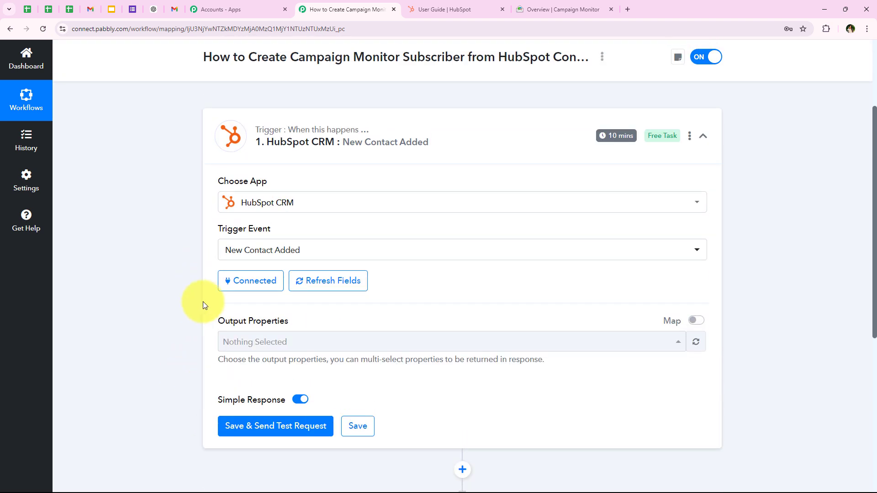
pyautogui.click(231, 340)
pyautogui.scroll(-1, 163, 313)
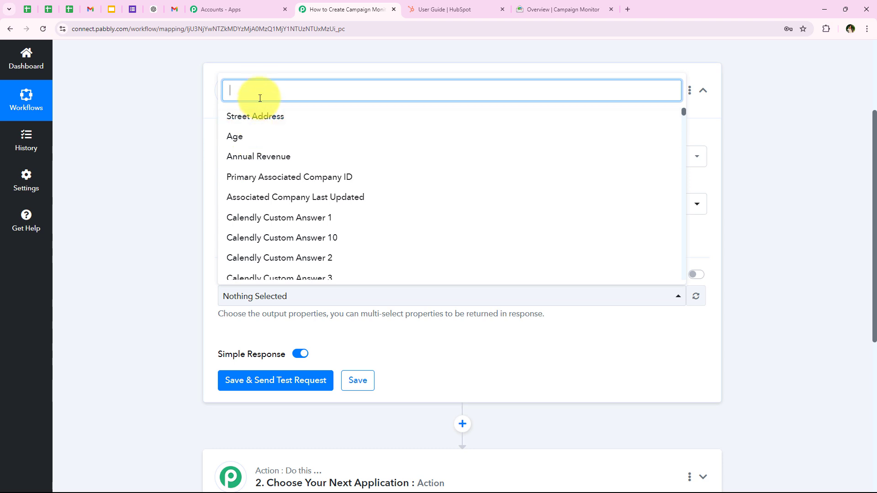
# Step: Add First Name, Last Name, Email and Phone Number as output properties
pyautogui.write('name')
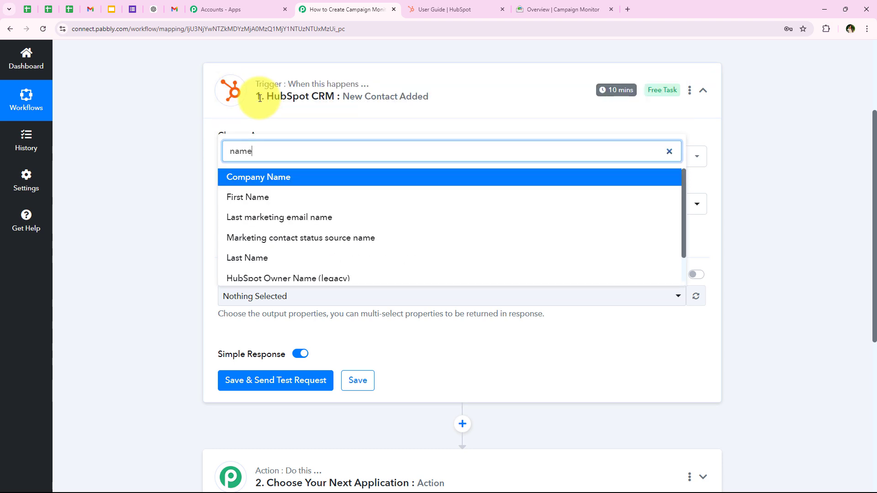
pyautogui.click(238, 198)
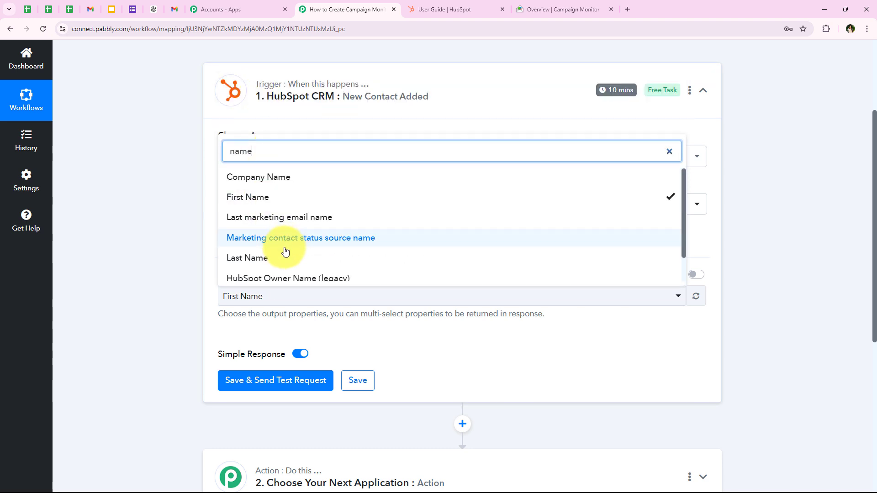
pyautogui.click(284, 255)
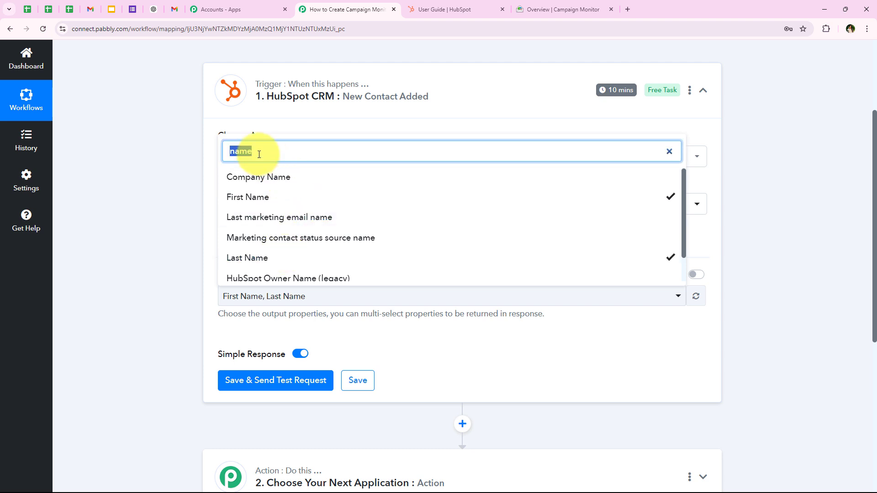
pyautogui.write('email')
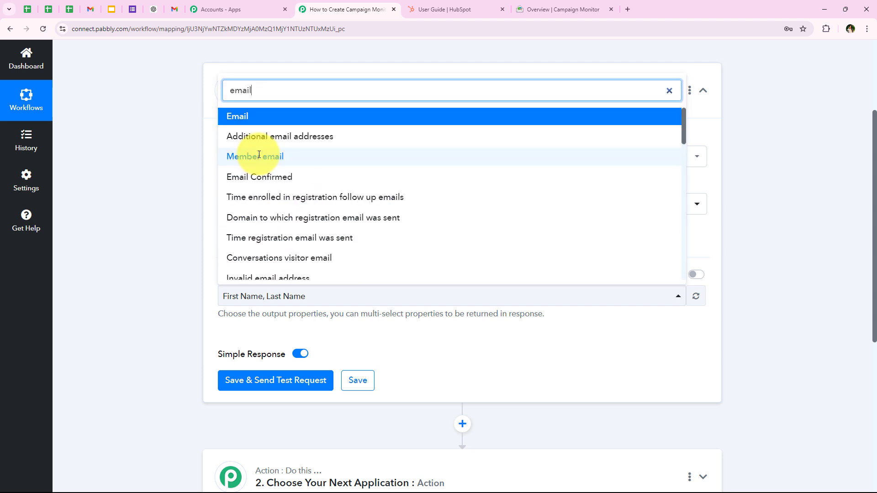
pyautogui.click(256, 119)
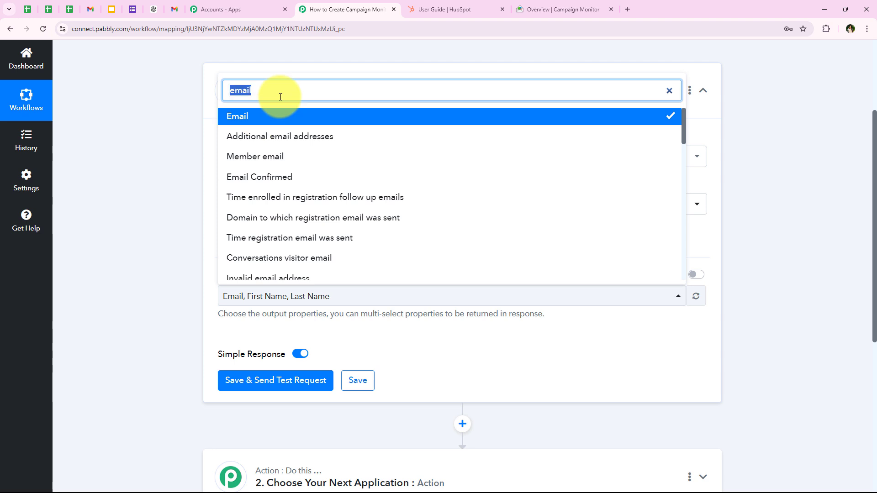
pyautogui.write('ph')
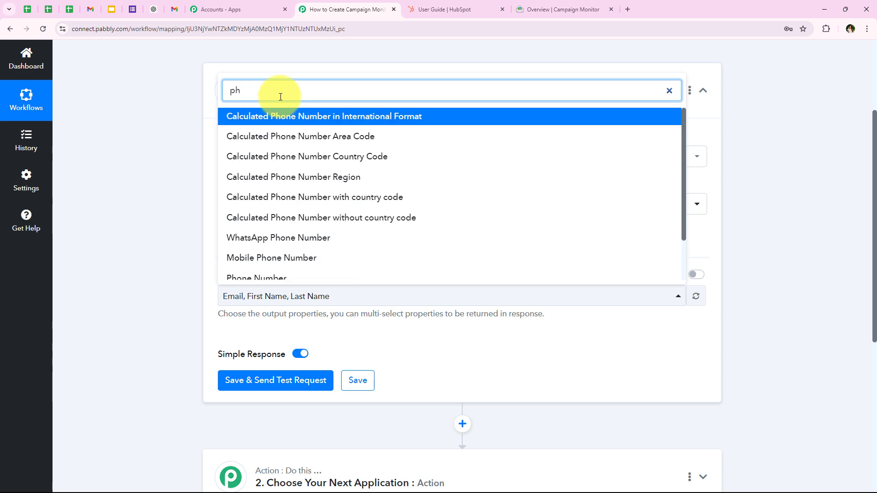
pyautogui.click(271, 274)
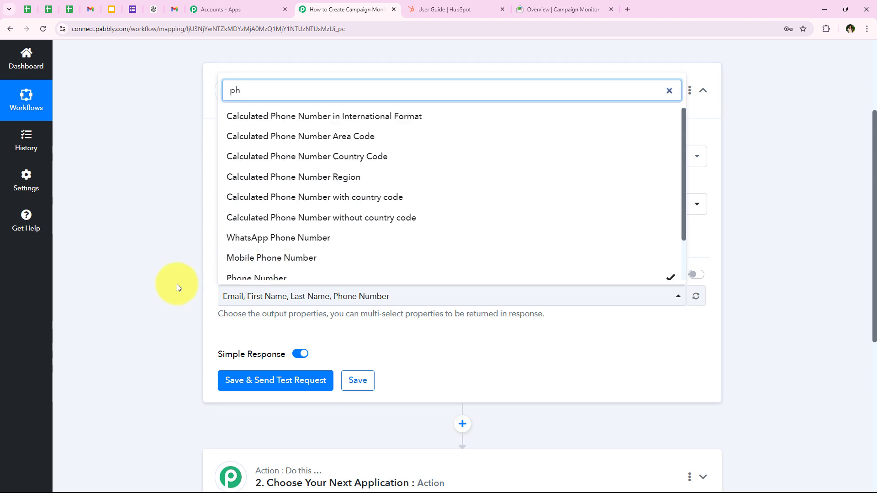
# Step: Search the property list for 'ci', then clear the search and browse all properties
pyautogui.click(176, 284)
pyautogui.click(402, 297)
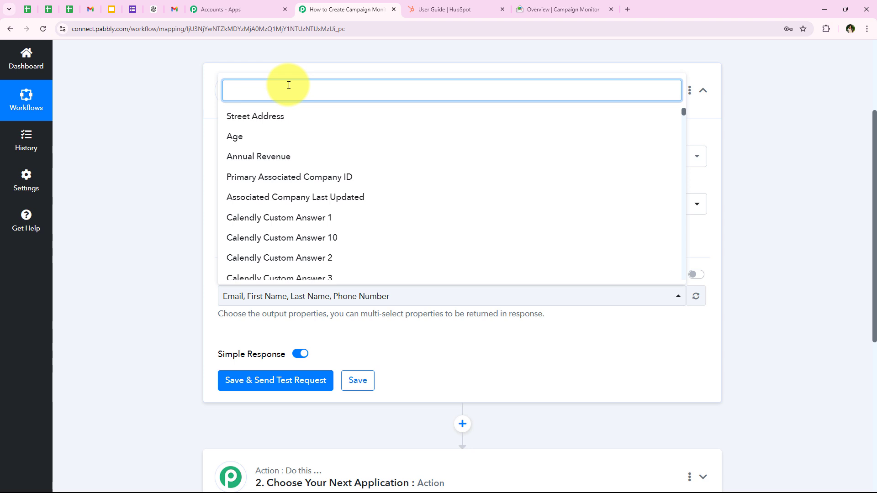
pyautogui.write('ci')
pyautogui.doubleClick(288, 86)
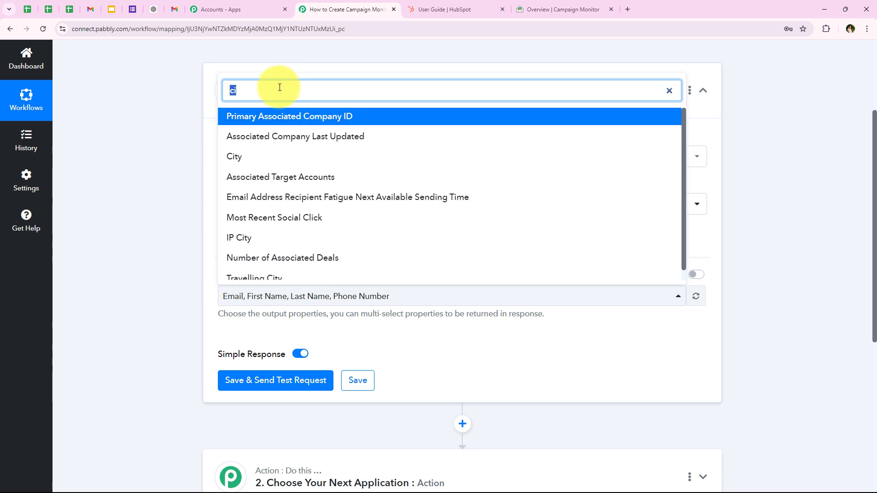
pyautogui.press('BackSpace')
pyautogui.scroll(-3, 283, 155)
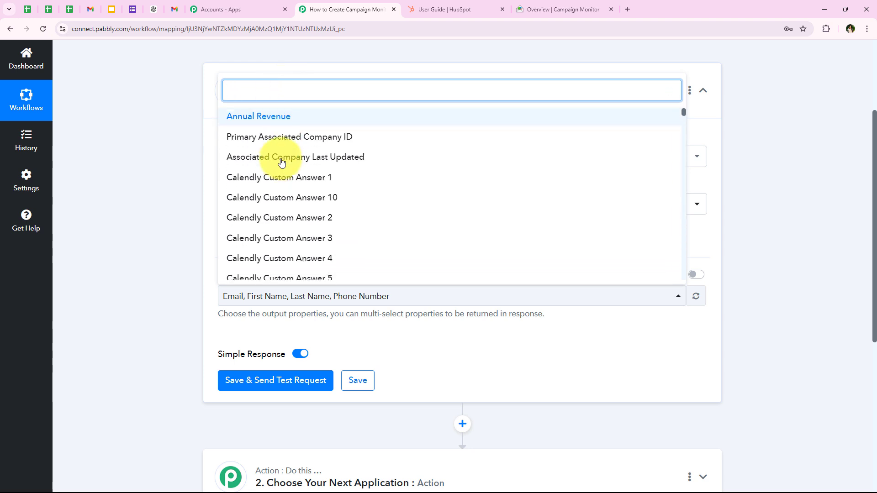
pyautogui.scroll(3, 256, 155)
pyautogui.scroll(-10, 284, 160)
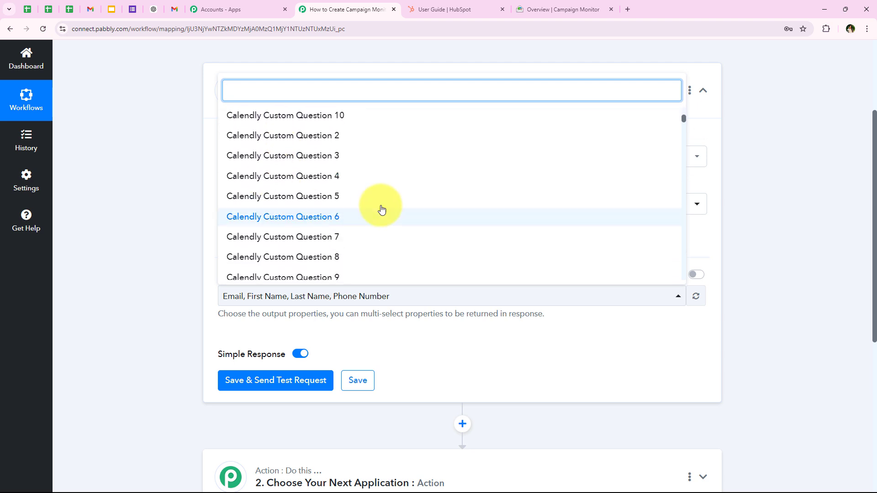
pyautogui.scroll(-3, 363, 208)
# Step: Close the property list and review the New Contact Added trigger and its 10 mins badge
pyautogui.click(175, 184)
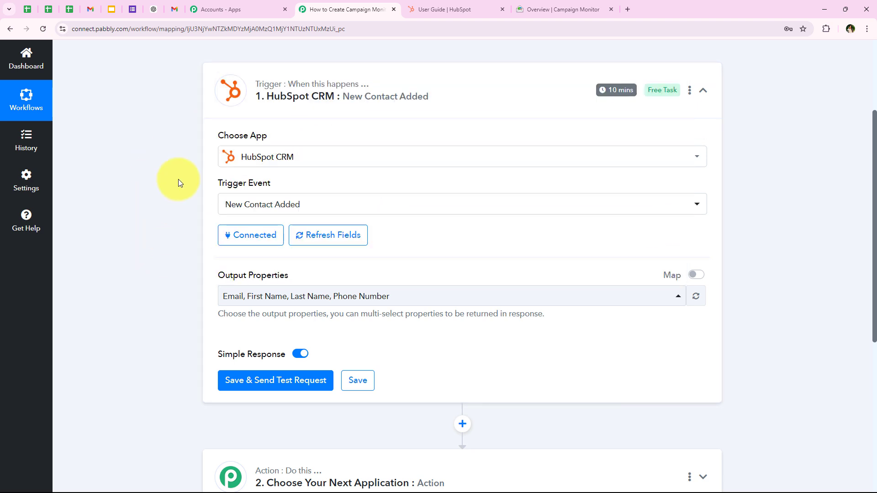
pyautogui.scroll(-2, 197, 371)
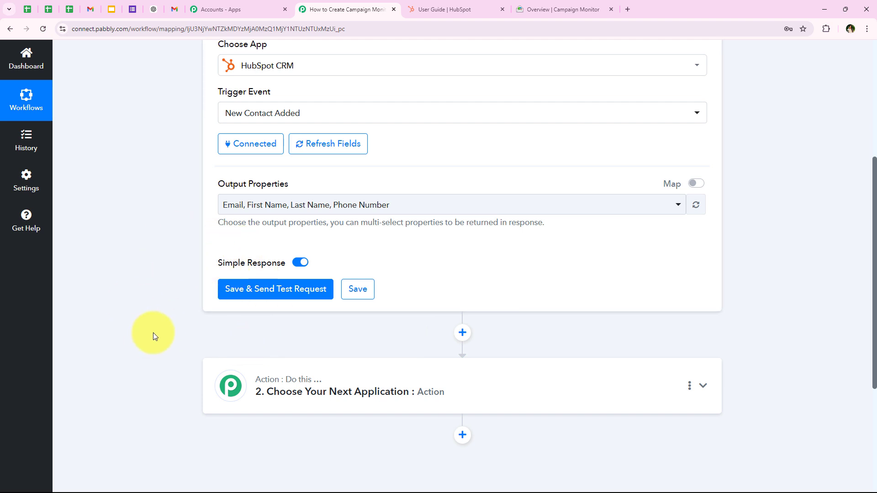
pyautogui.scroll(5, 153, 333)
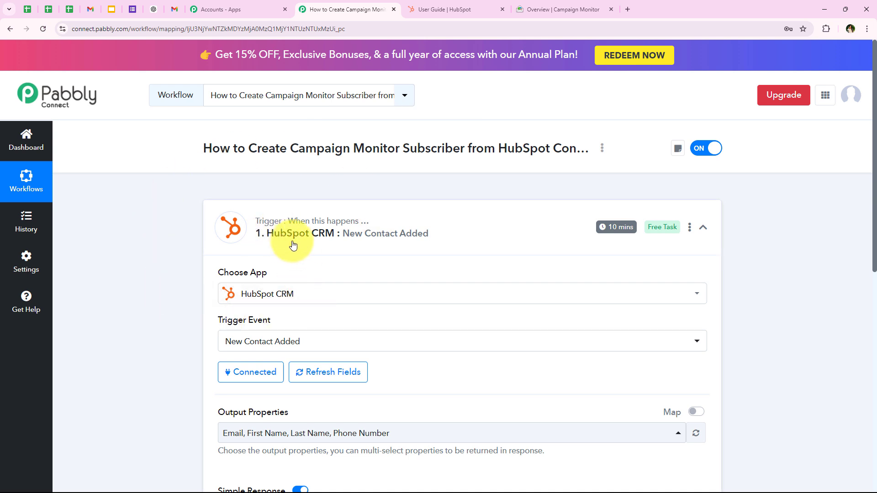
pyautogui.moveTo(612, 230)
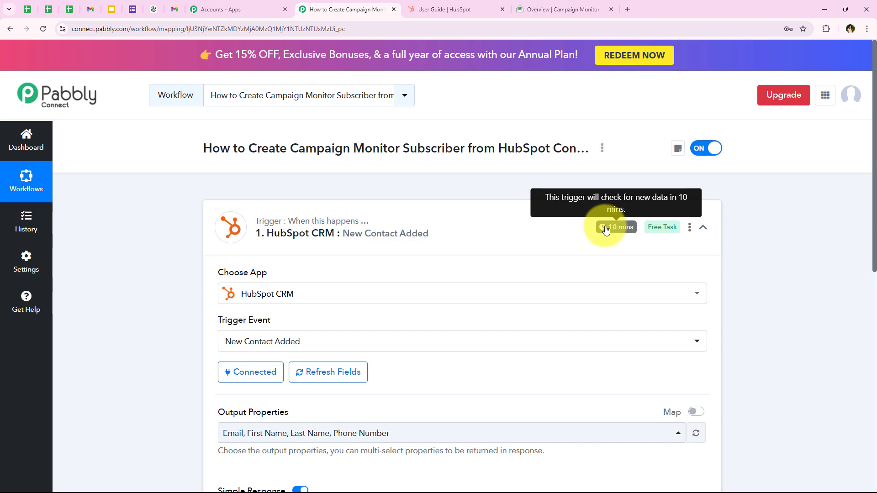
pyautogui.scroll(-4, 247, 226)
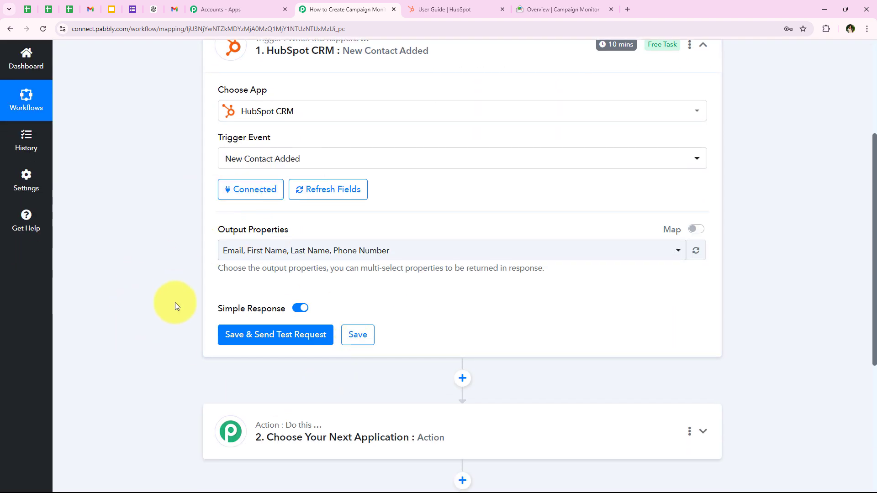
pyautogui.scroll(-2, 176, 308)
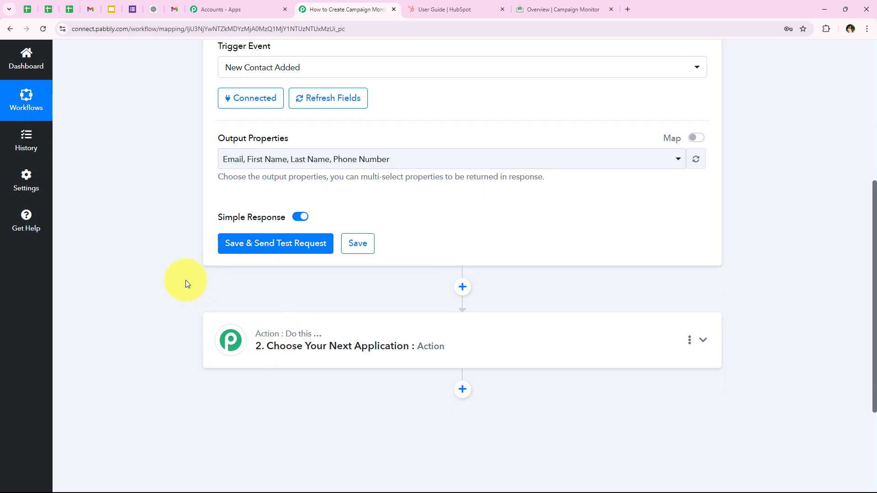
pyautogui.scroll(3, 186, 281)
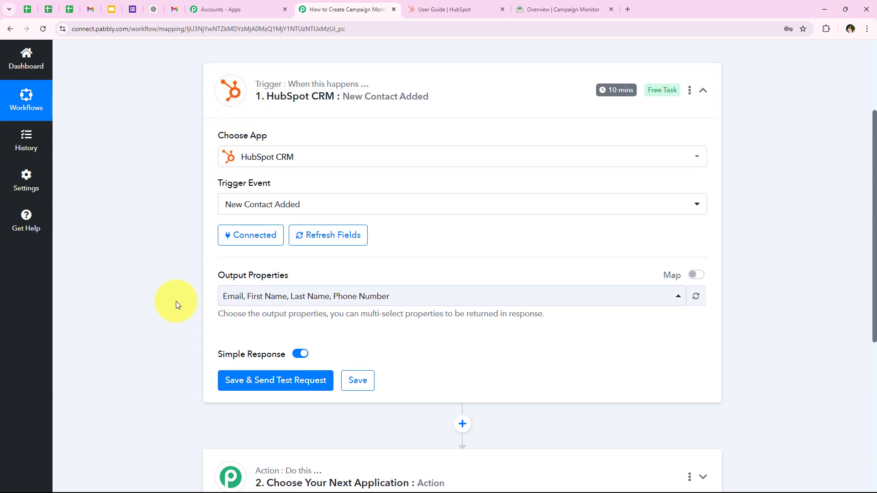
pyautogui.scroll(-2, 174, 337)
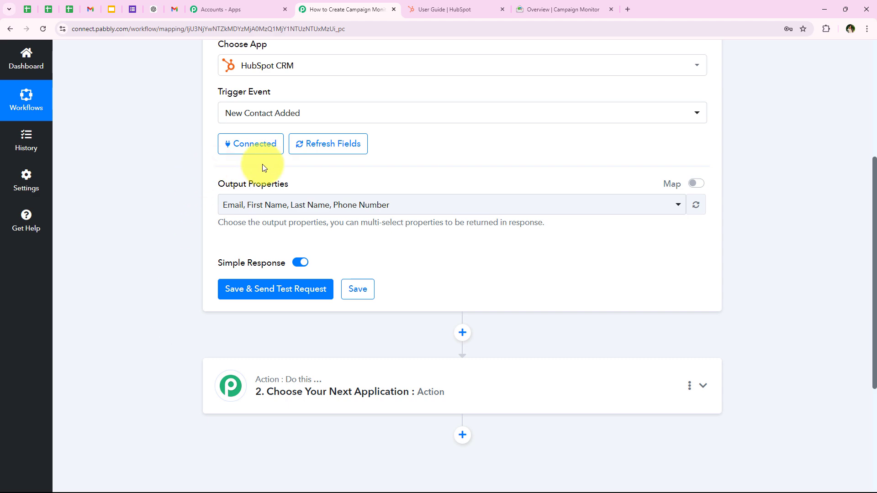
pyautogui.scroll(2, 174, 337)
pyautogui.scroll(-2, 191, 342)
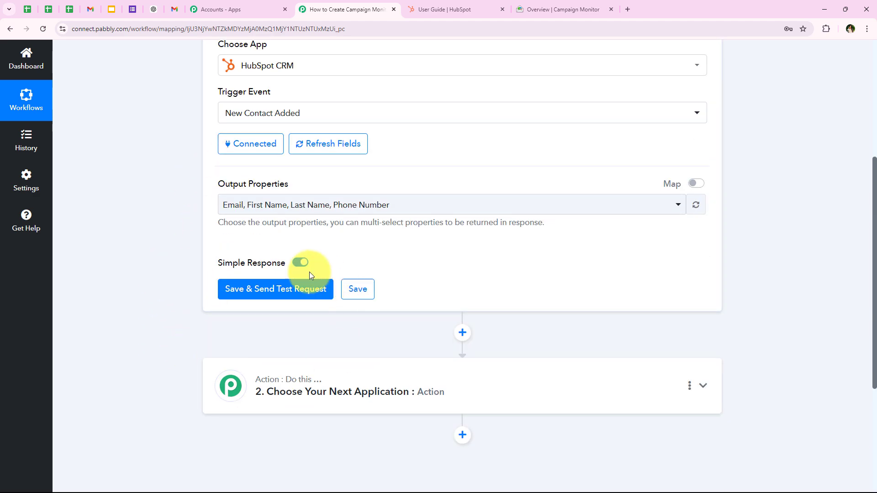
pyautogui.click(425, 4)
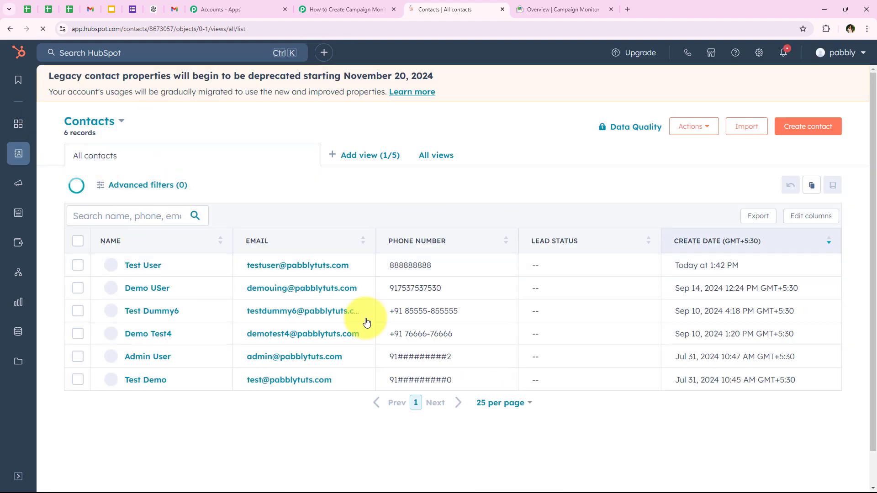
# Step: Autofill the HubSpot form with the demo contact's email, name and mobile number
pyautogui.click(343, 10)
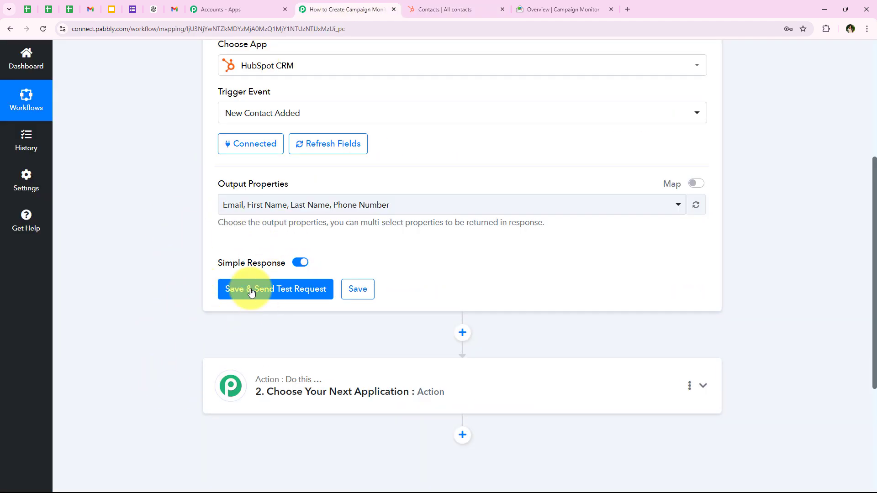
pyautogui.scroll(1, 134, 273)
pyautogui.scroll(-1, 134, 272)
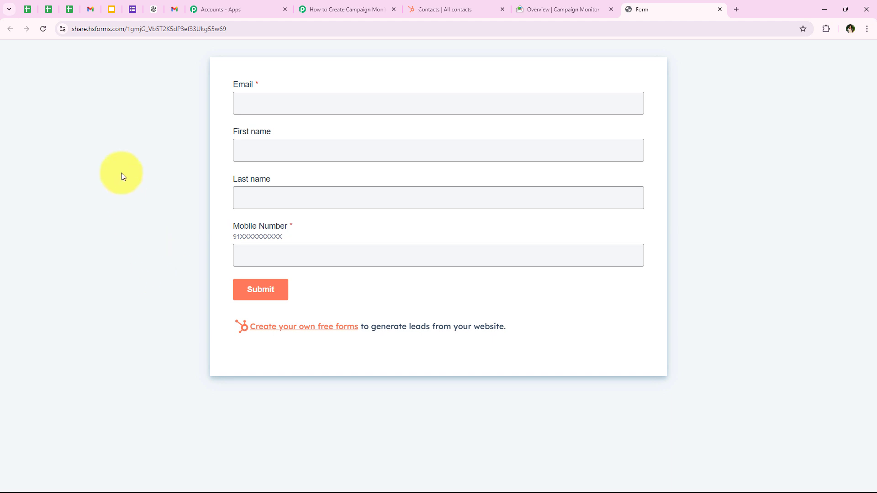
pyautogui.click(286, 101)
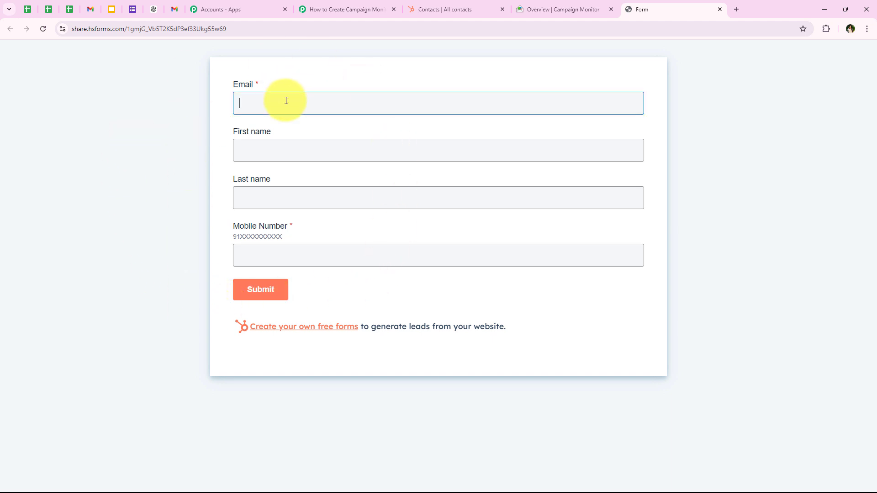
pyautogui.click(336, 157)
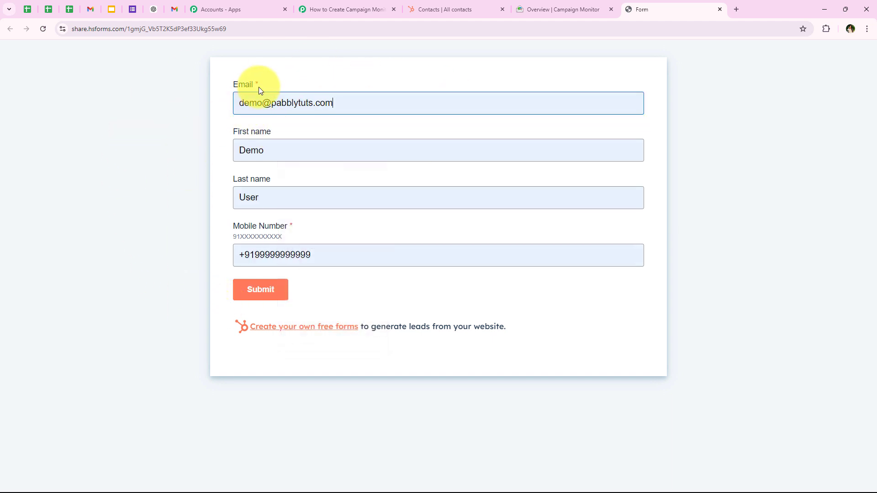
pyautogui.click(280, 125)
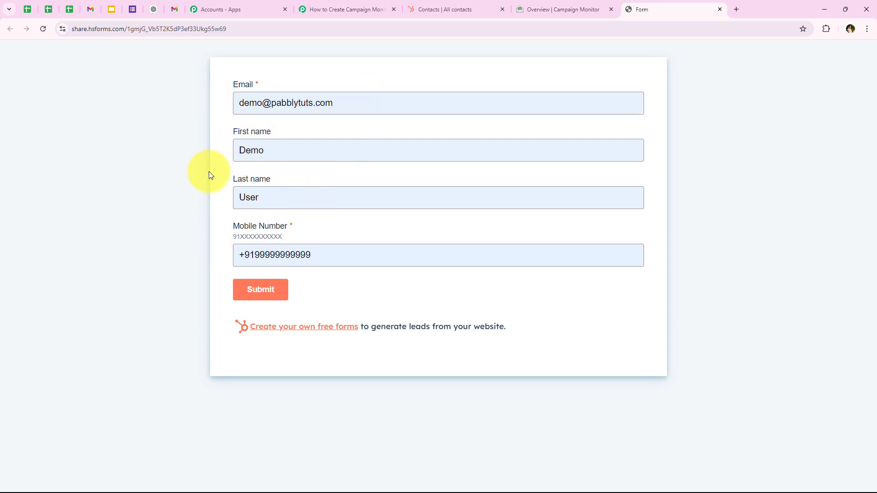
pyautogui.moveTo(351, 261); pyautogui.dragTo(191, 261)
pyautogui.click(180, 259)
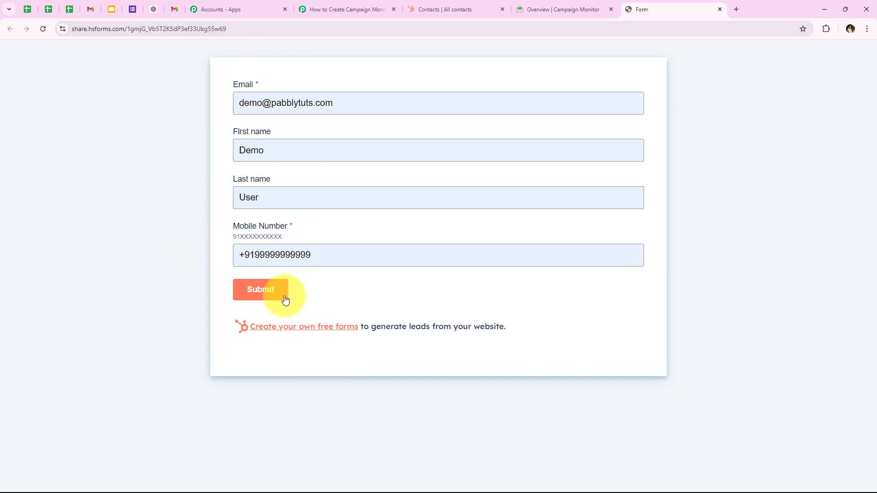
# Step: Submit the form and confirm the thank-you message appears
pyautogui.click(235, 292)
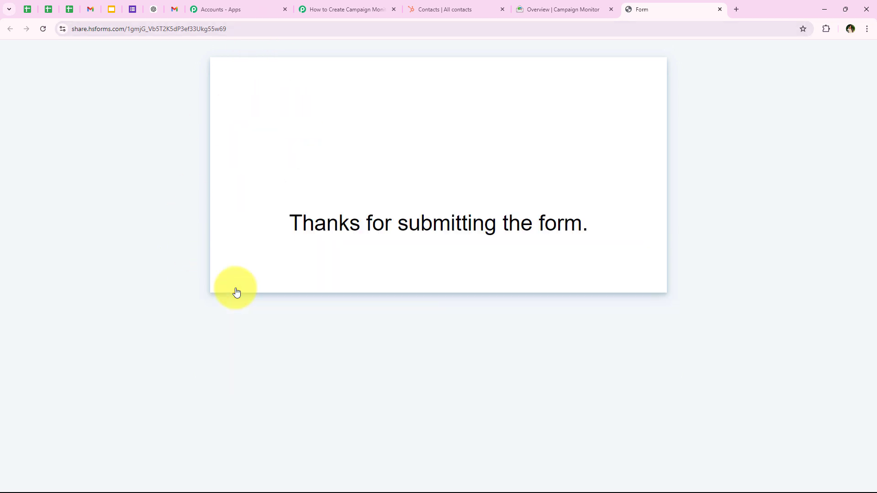
pyautogui.moveTo(292, 223); pyautogui.dragTo(585, 228)
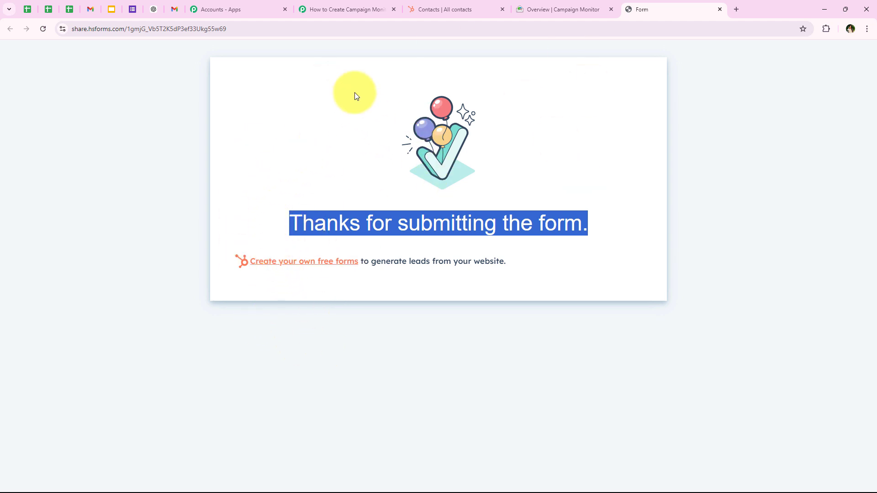
pyautogui.click(452, 9)
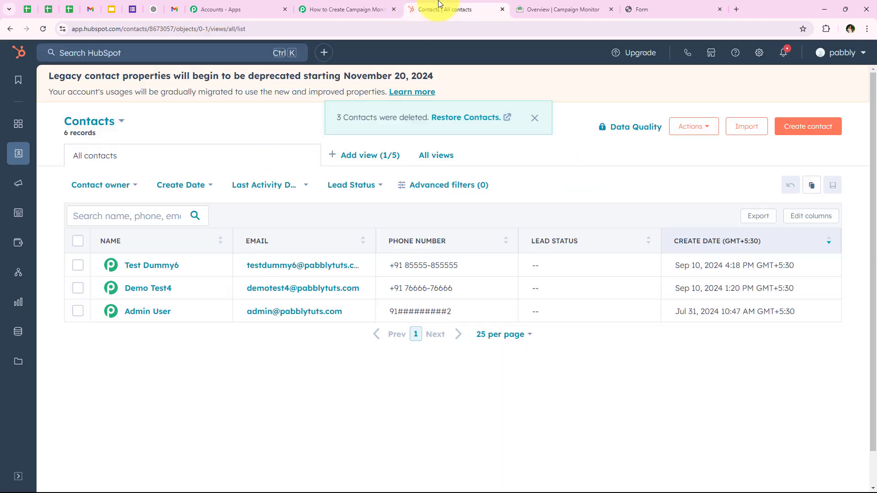
# Step: Reload HubSpot contacts to confirm the new contact, then return to the workflow
pyautogui.click(43, 29)
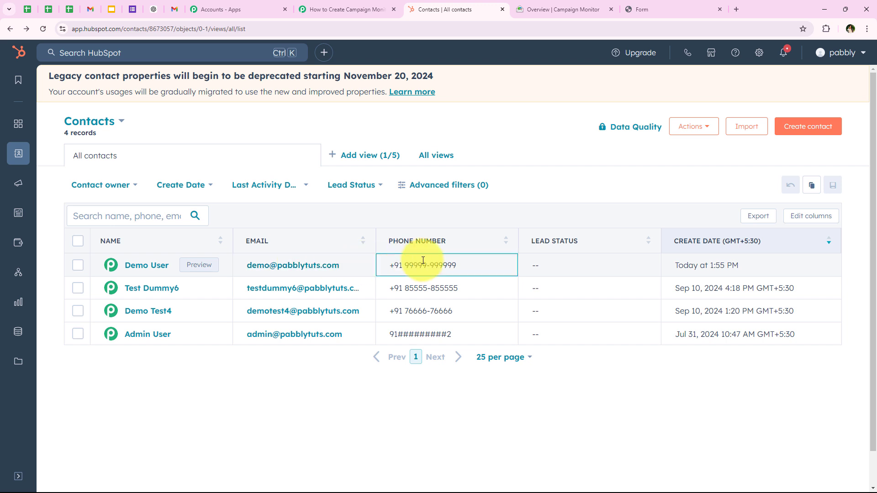
pyautogui.click(346, 10)
pyautogui.scroll(-1, 148, 265)
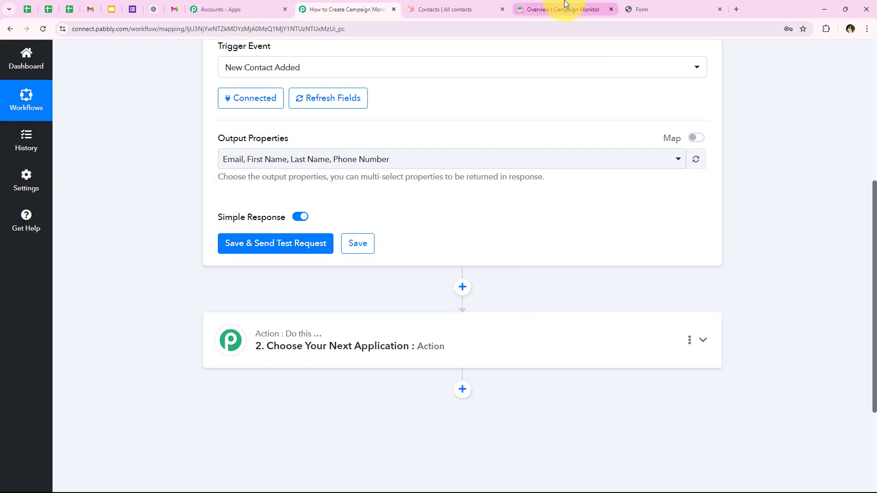
# Step: Send a test request and check the new contact's first name, last name, email and phone in the response
pyautogui.click(418, 8)
pyautogui.click(309, 5)
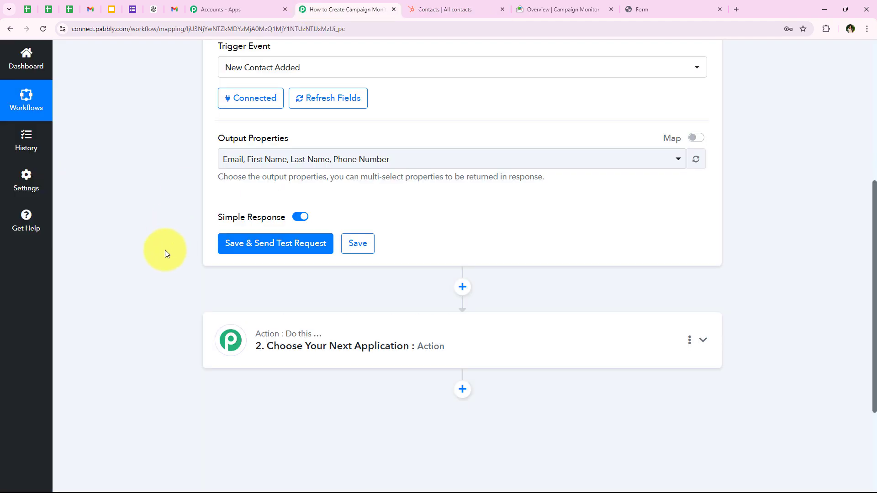
pyautogui.click(223, 243)
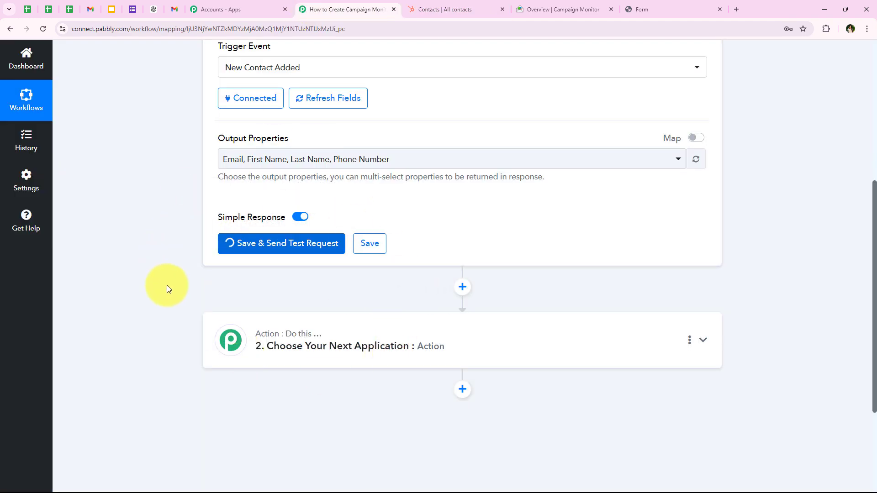
pyautogui.scroll(-3, 537, 224)
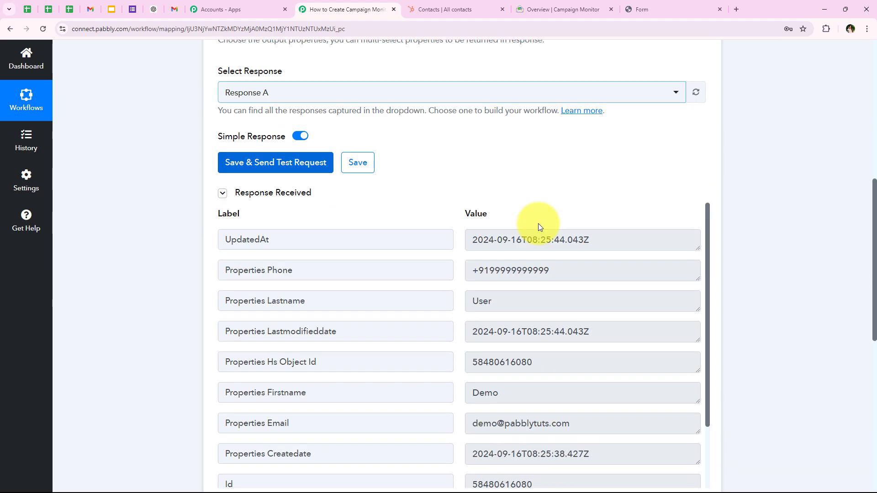
pyautogui.scroll(-2, 539, 224)
pyautogui.doubleClick(512, 303)
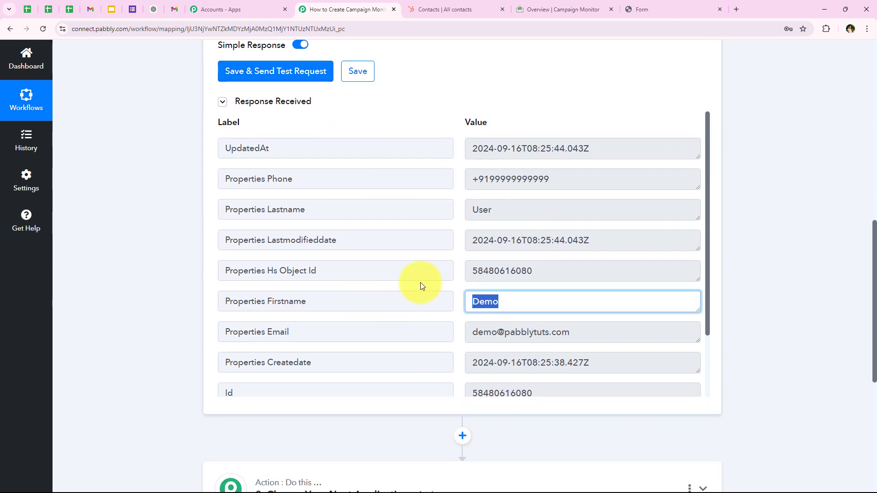
pyautogui.doubleClick(509, 209)
pyautogui.moveTo(597, 332); pyautogui.dragTo(322, 332)
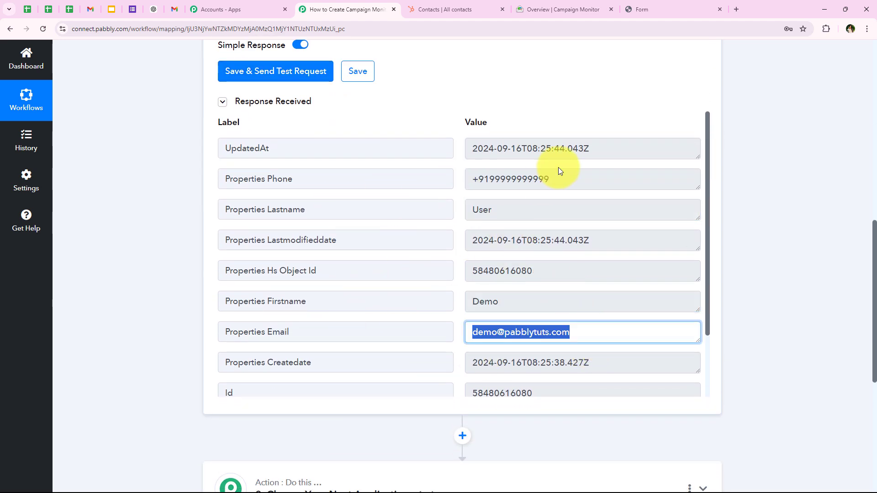
pyautogui.moveTo(601, 178); pyautogui.dragTo(160, 222)
pyautogui.click(145, 243)
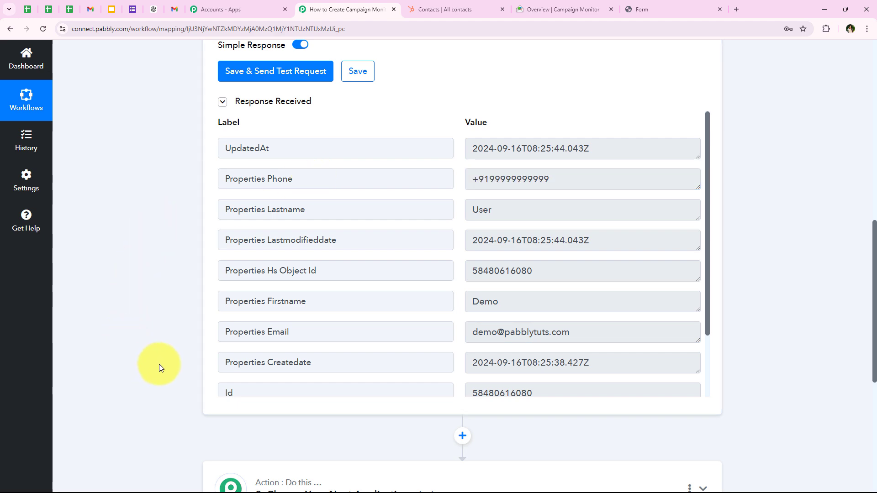
# Step: Choose Set Trigger Time from the trigger step's options menu
pyautogui.scroll(10, 169, 265)
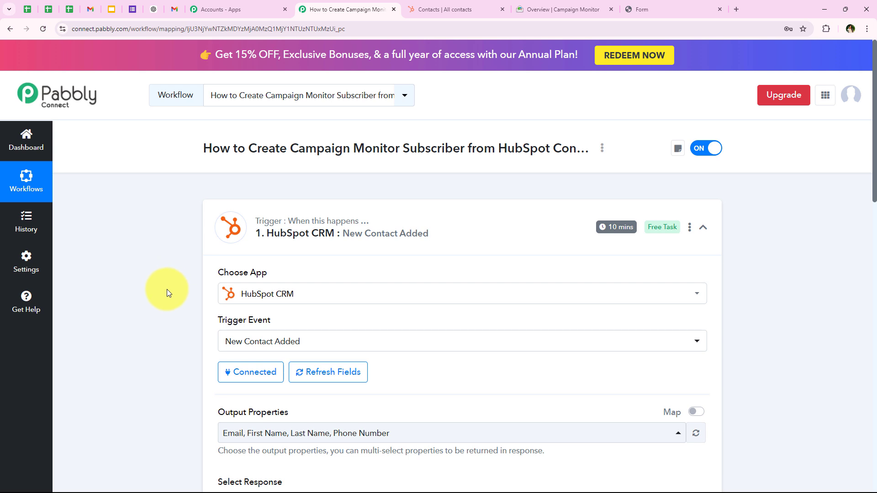
pyautogui.moveTo(315, 215)
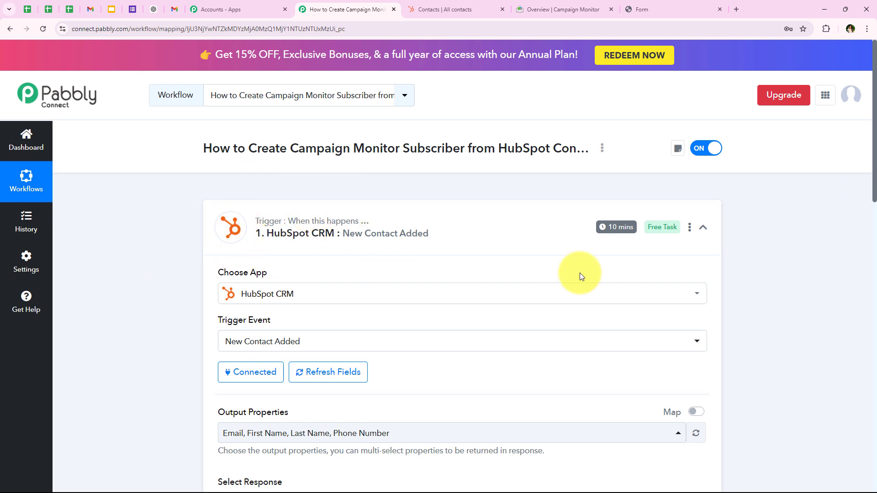
pyautogui.moveTo(622, 232)
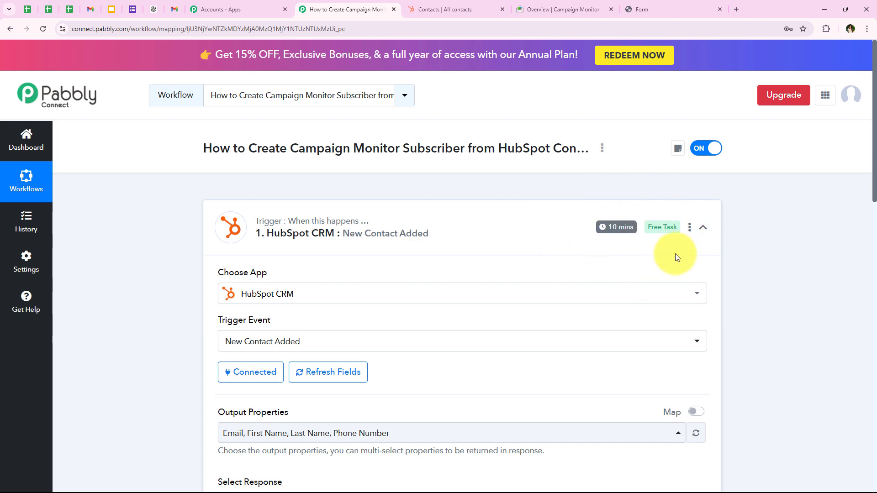
pyautogui.click(690, 228)
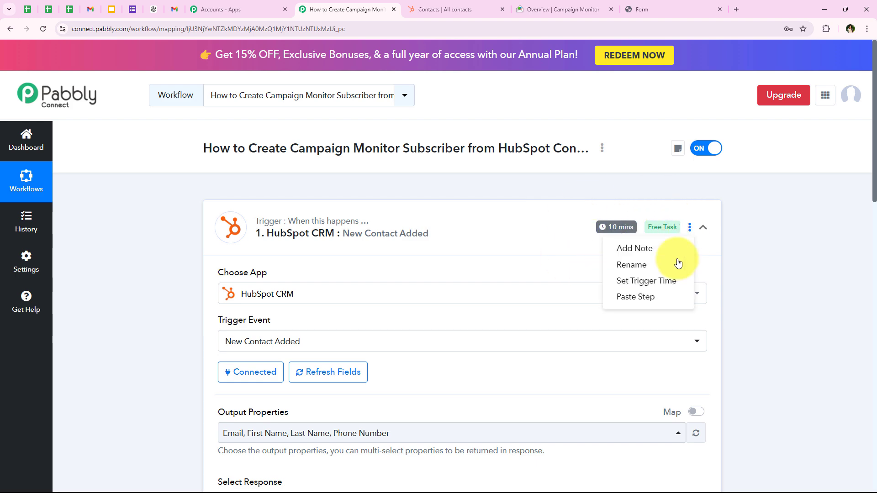
pyautogui.click(662, 281)
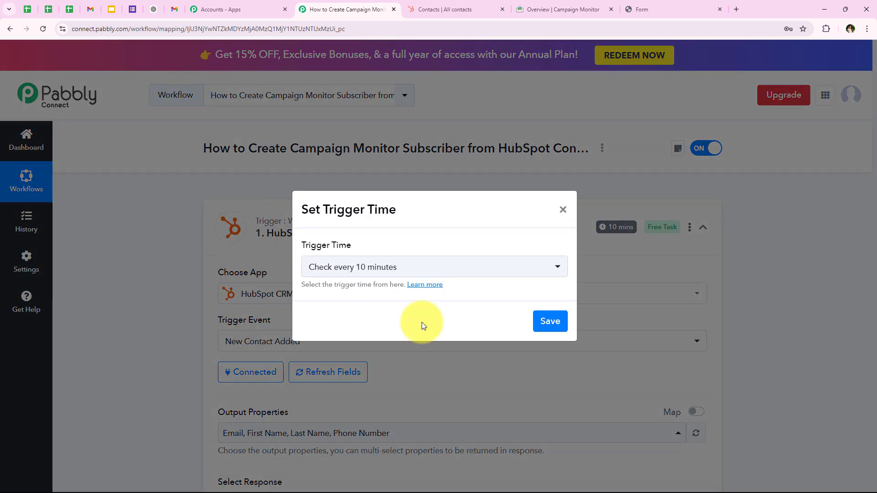
# Step: Save the 10-minute trigger polling interval and collapse the trigger step
pyautogui.click(349, 266)
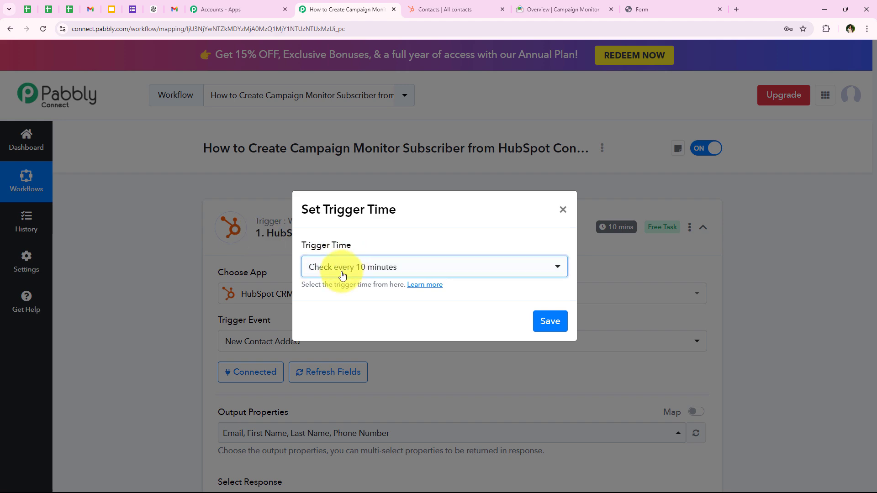
pyautogui.click(549, 323)
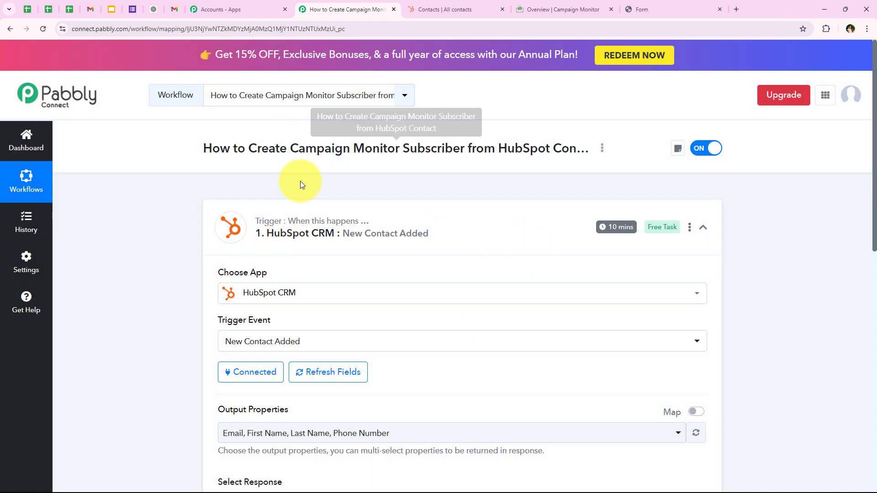
pyautogui.click(292, 234)
pyautogui.click(283, 344)
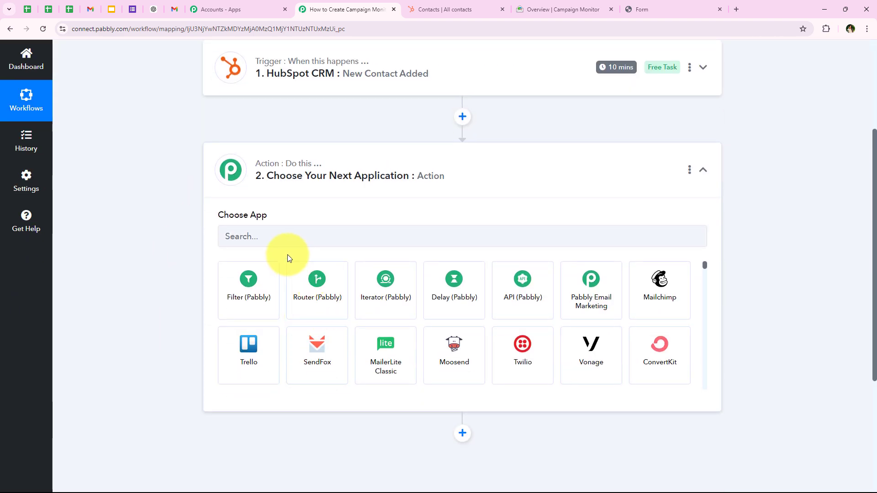
# Step: Choose Campaign Monitor as the action app with the Add Subscriber event
pyautogui.click(287, 238)
pyautogui.write('C')
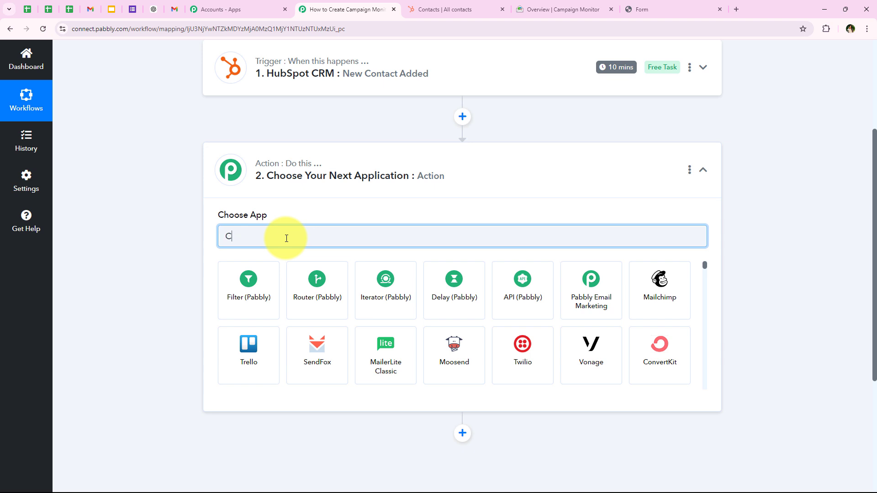
pyautogui.write('am')
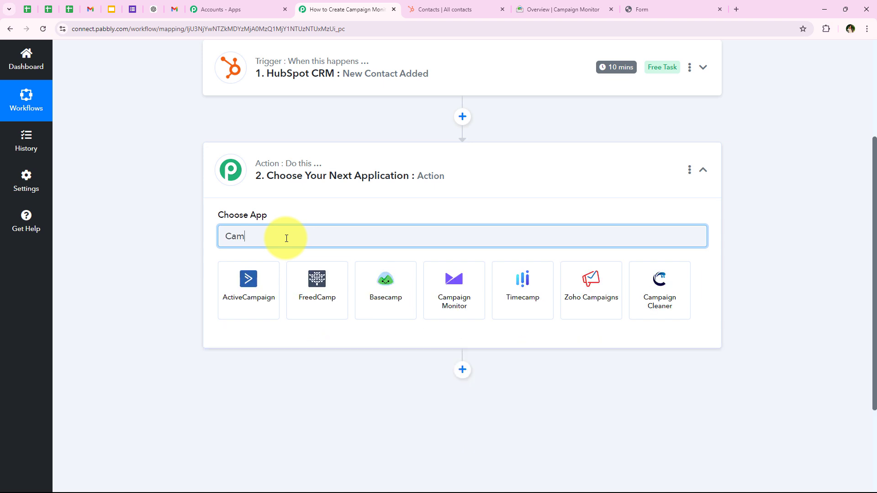
pyautogui.write('paign')
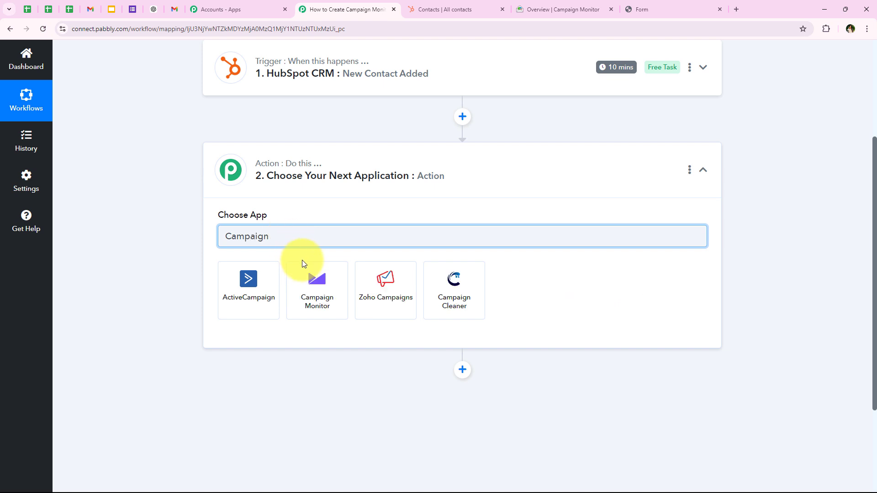
pyautogui.click(313, 277)
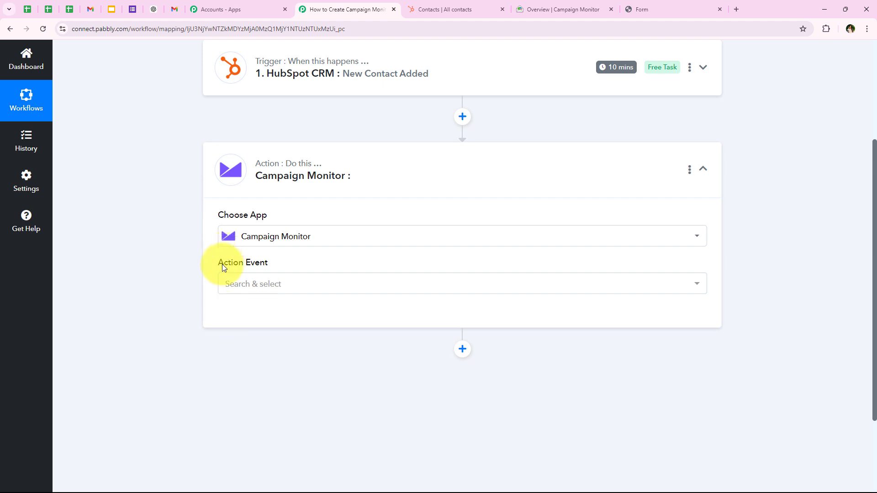
pyautogui.moveTo(221, 258); pyautogui.dragTo(266, 280)
pyautogui.click(247, 284)
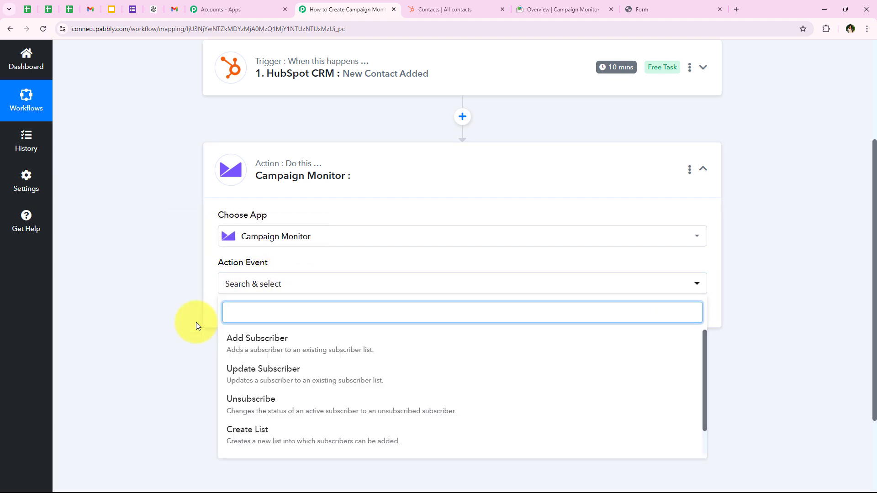
pyautogui.scroll(-2, 196, 322)
pyautogui.click(234, 248)
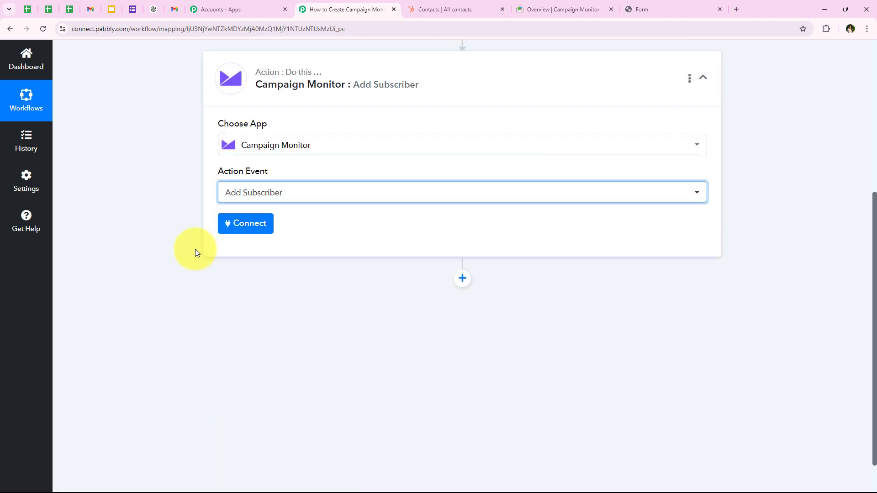
# Step: Start adding a new Campaign Monitor connection, named Campaign Monitor #2
pyautogui.click(246, 228)
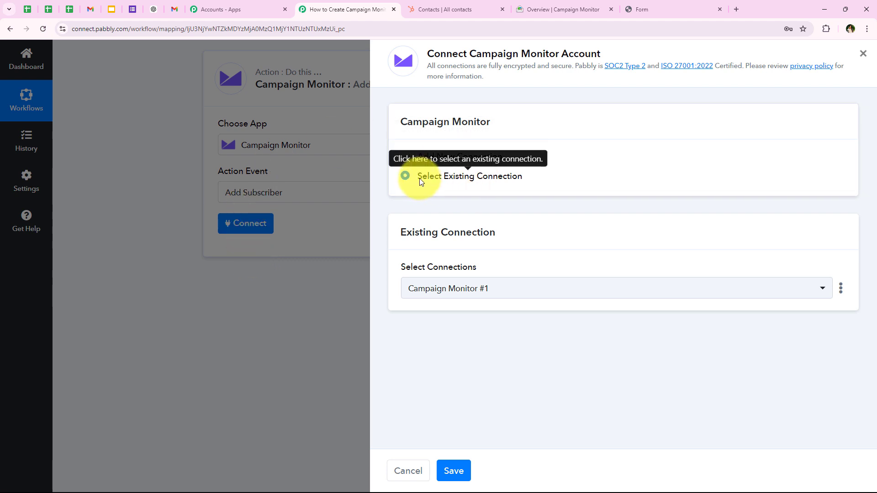
pyautogui.click(443, 180)
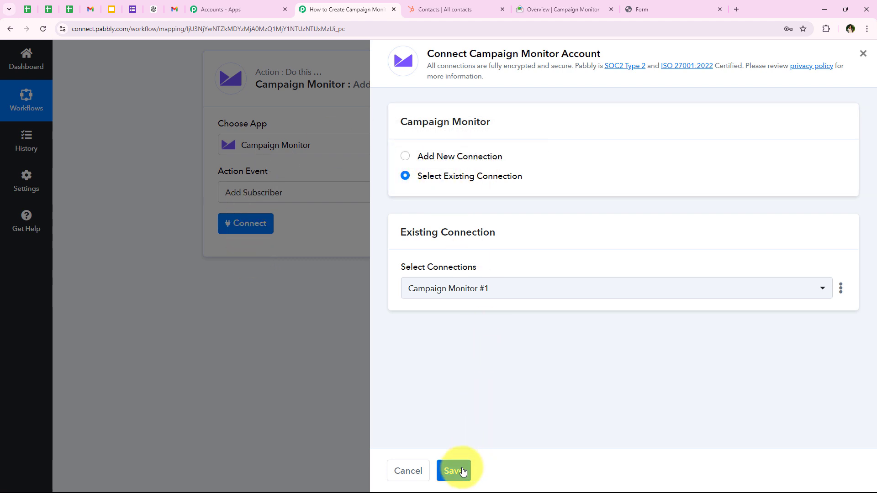
pyautogui.click(406, 156)
pyautogui.scroll(-1, 436, 265)
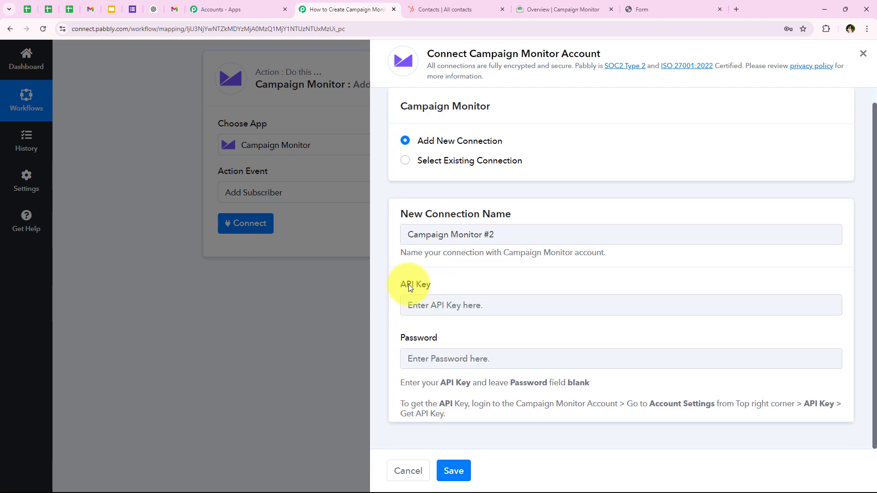
# Step: Review the API Key help explaining the key is found under Account Settings in Campaign Monitor
pyautogui.moveTo(401, 338); pyautogui.dragTo(455, 343)
pyautogui.click(459, 337)
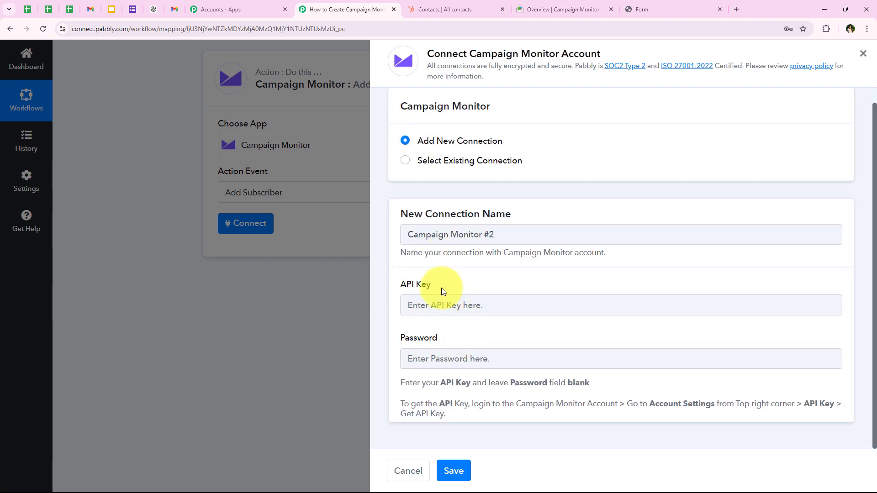
pyautogui.tripleClick(401, 408)
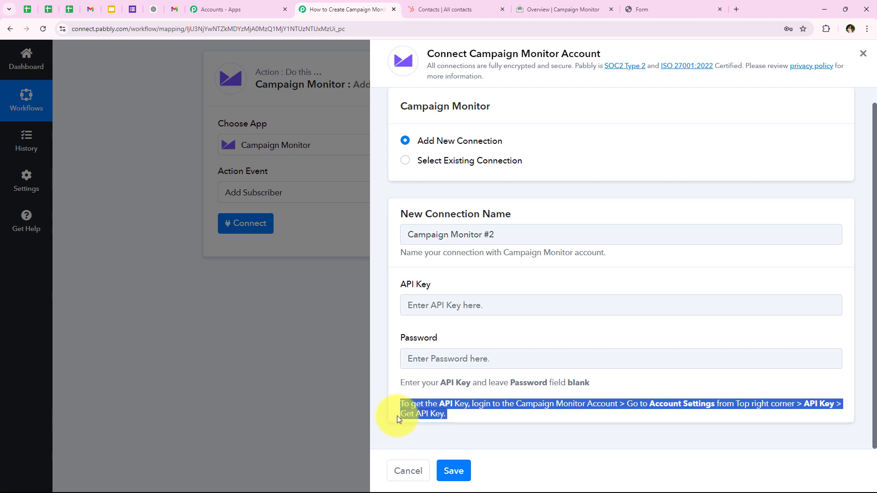
pyautogui.click(399, 407)
pyautogui.moveTo(399, 403); pyautogui.dragTo(464, 405)
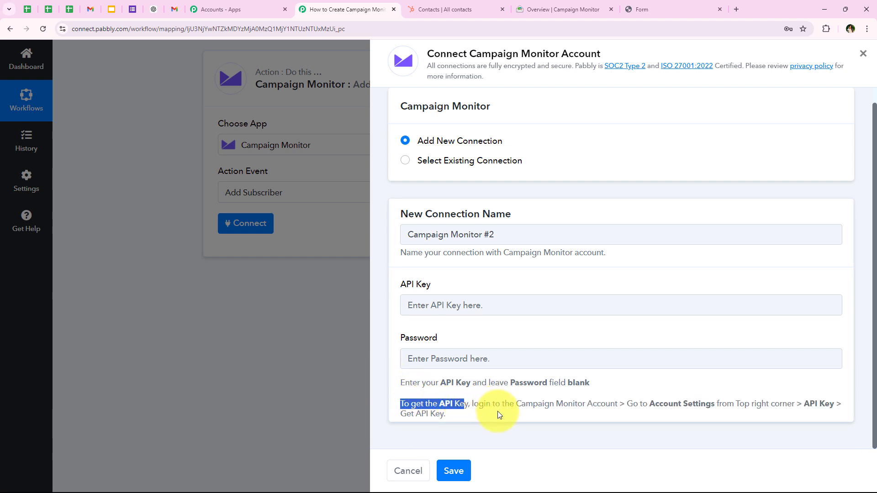
pyautogui.moveTo(627, 404); pyautogui.dragTo(716, 403)
pyautogui.click(773, 386)
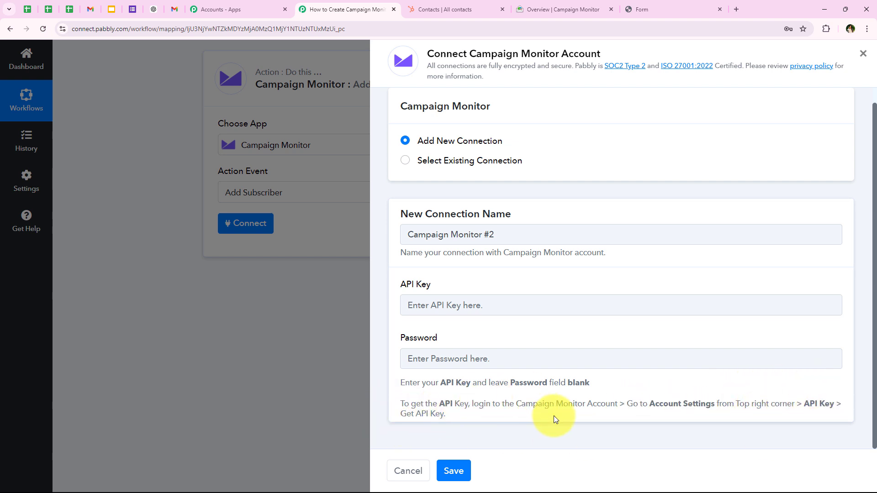
pyautogui.click(564, 9)
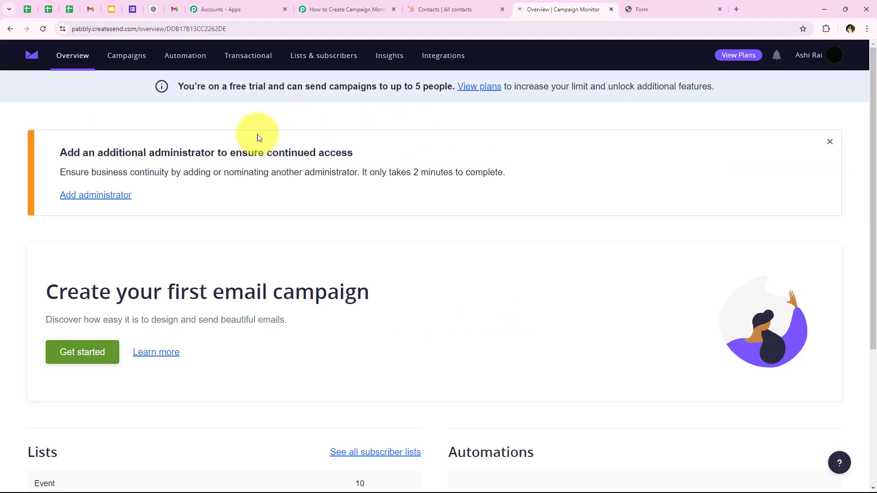
pyautogui.click(829, 60)
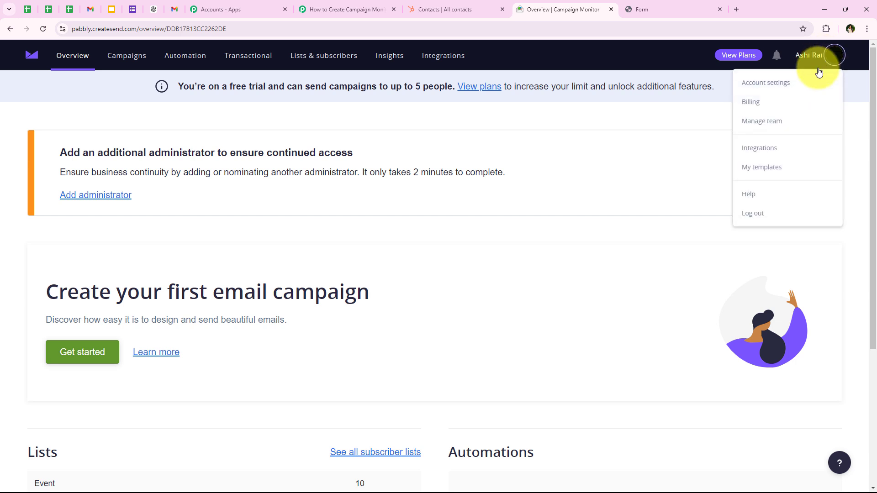
pyautogui.click(793, 84)
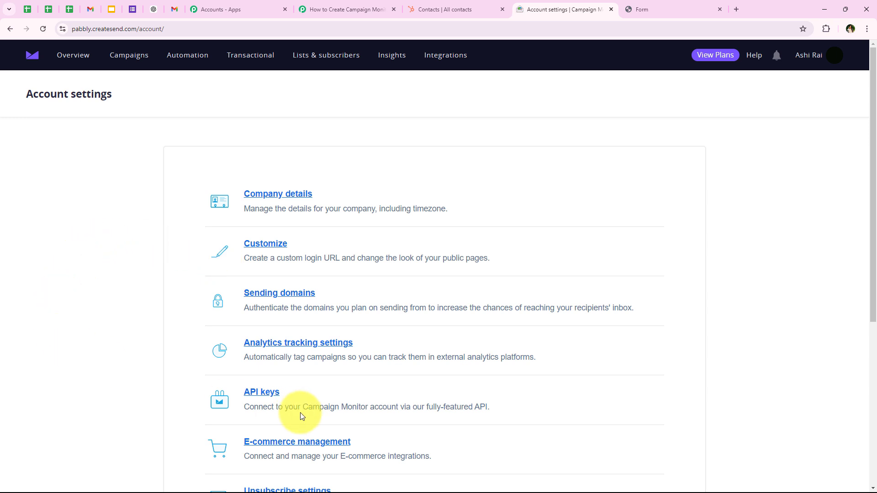
pyautogui.click(275, 398)
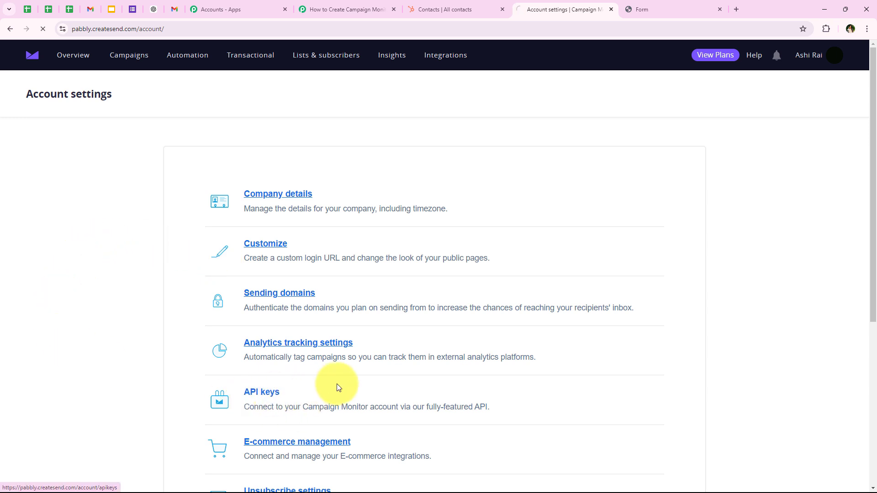
pyautogui.moveTo(28, 223); pyautogui.dragTo(83, 215)
pyautogui.click(83, 215)
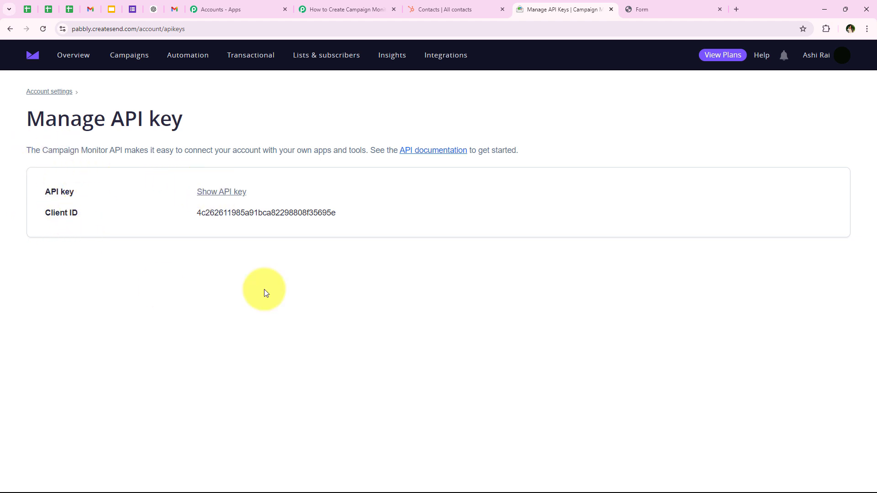
pyautogui.click(228, 198)
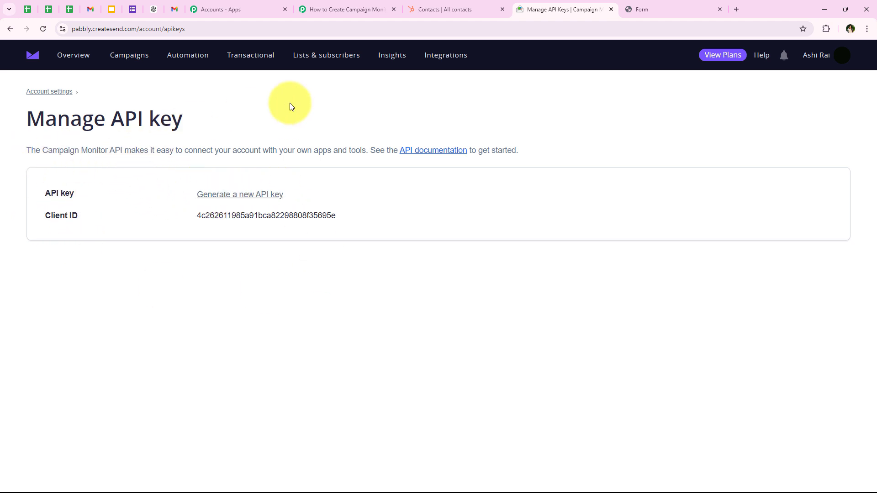
# Step: Confirm the account password to reveal the API key, then select it for copying
pyautogui.moveTo(289, 186); pyautogui.dragTo(327, 188)
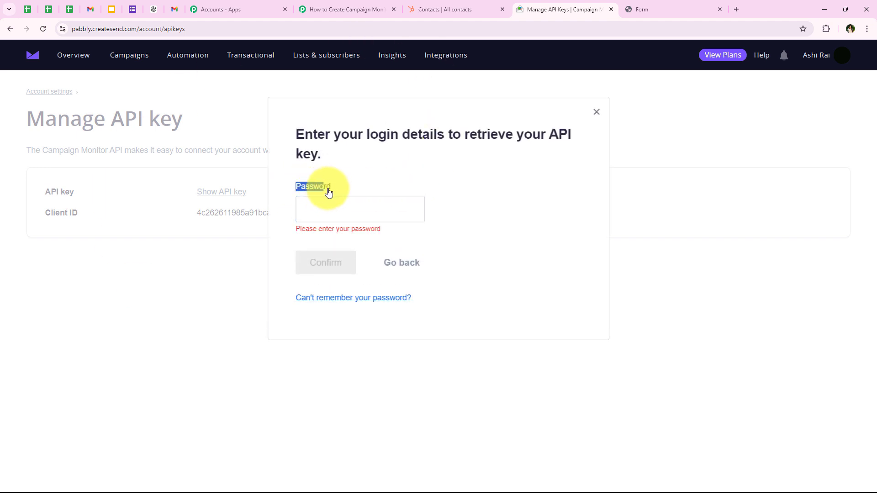
pyautogui.click(336, 198)
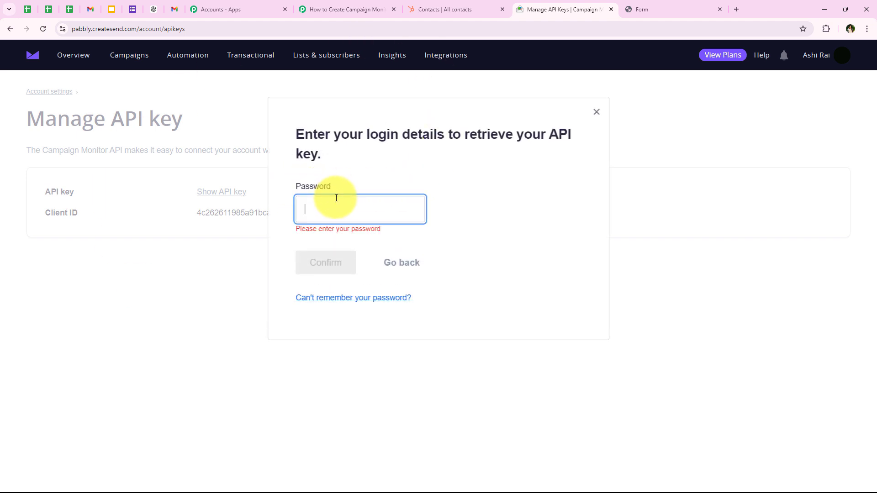
pyautogui.hotkey('ctrl', 'v')
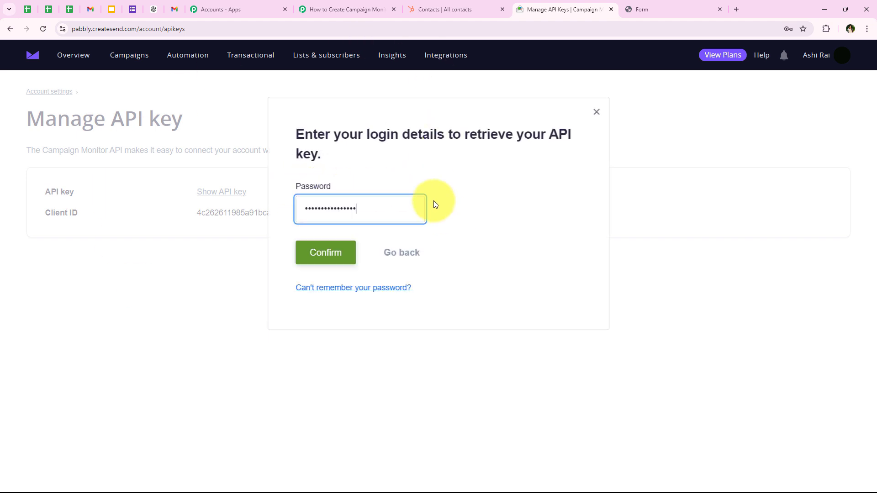
pyautogui.click(326, 257)
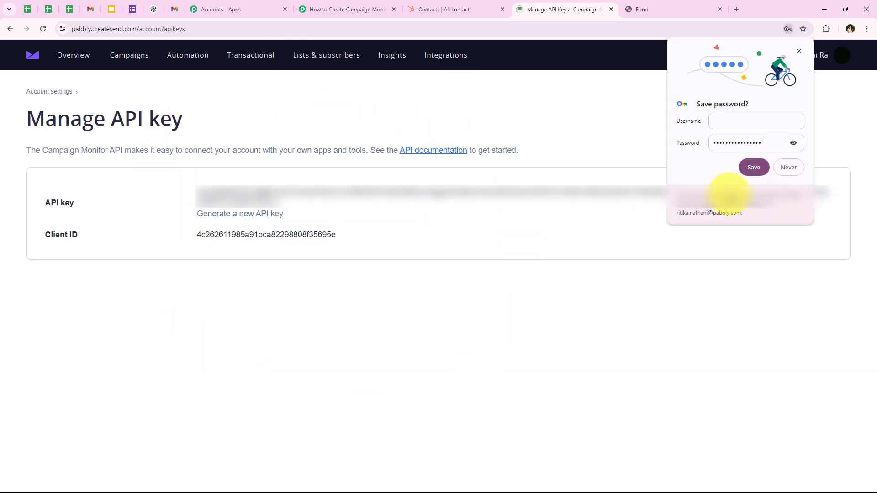
pyautogui.click(789, 167)
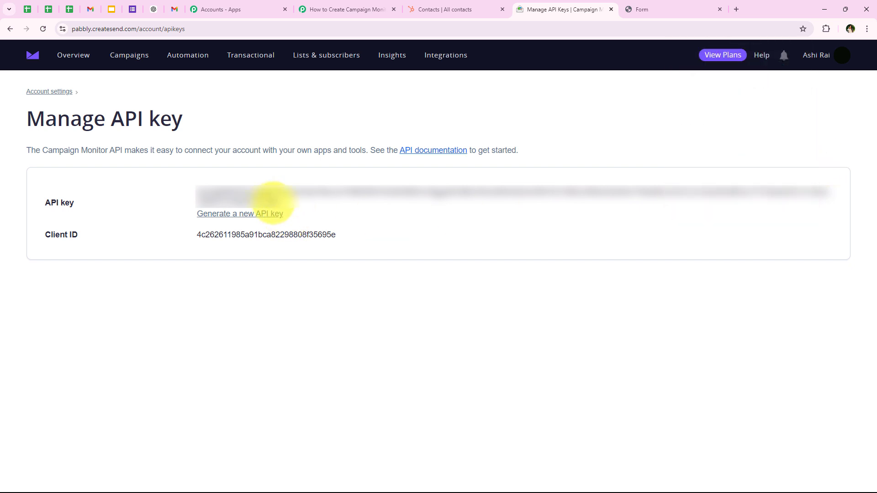
pyautogui.moveTo(283, 202); pyautogui.dragTo(192, 197)
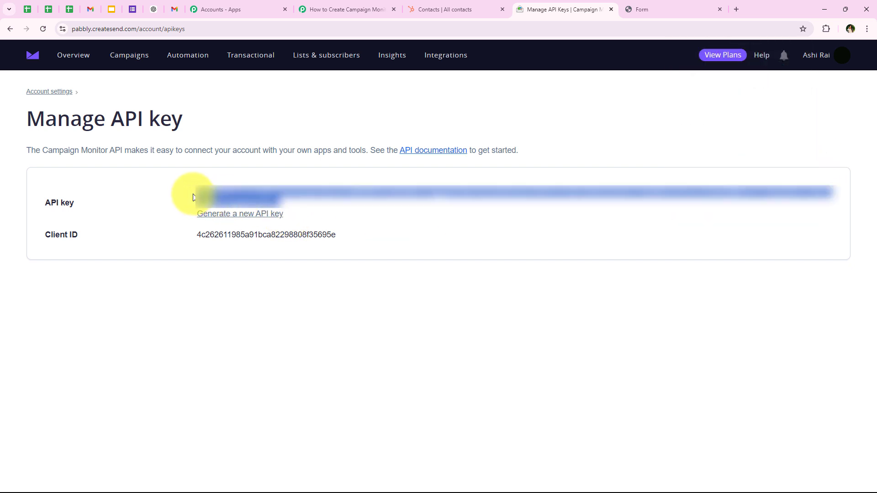
# Step: Paste the API key, enter the account password, and save the Campaign Monitor #2 connection
pyautogui.click(348, 9)
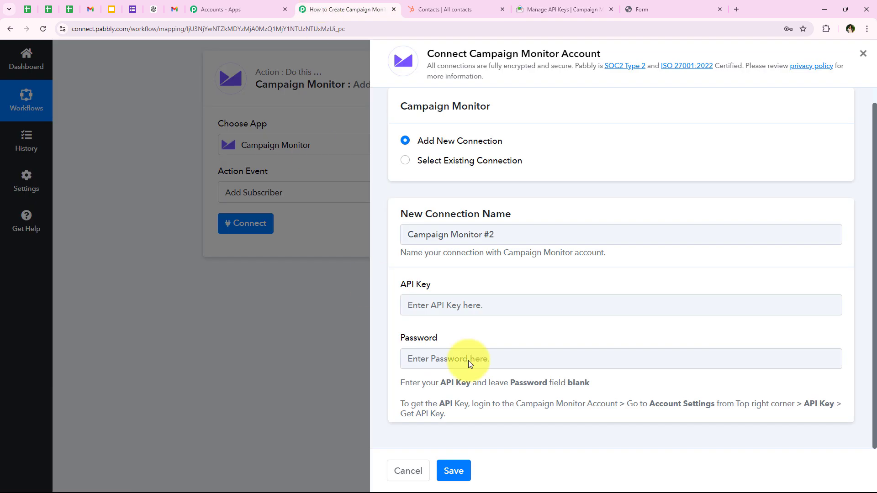
pyautogui.rightClick(470, 298)
pyautogui.click(493, 200)
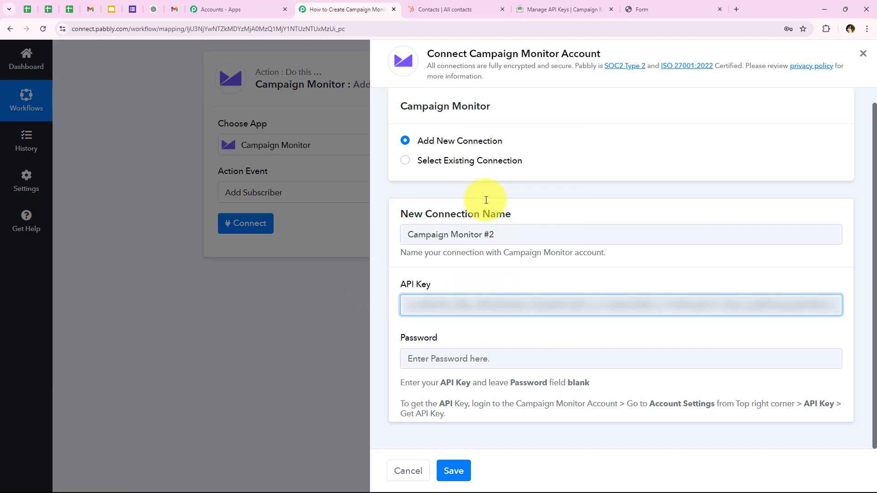
pyautogui.click(456, 333)
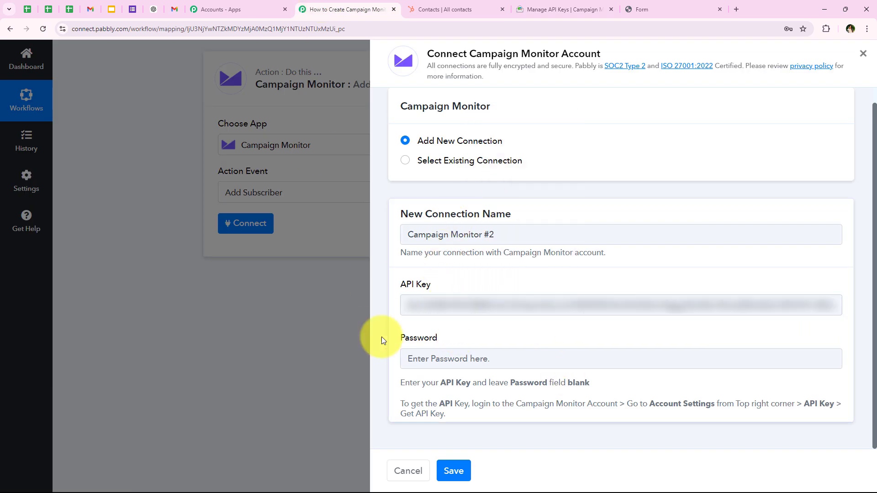
pyautogui.click(451, 354)
pyautogui.hotkey('ctrl', 'v')
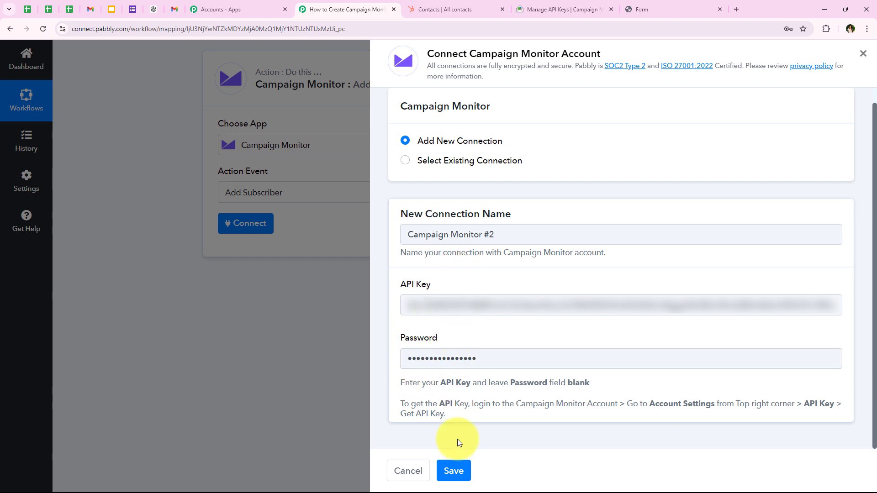
pyautogui.click(453, 471)
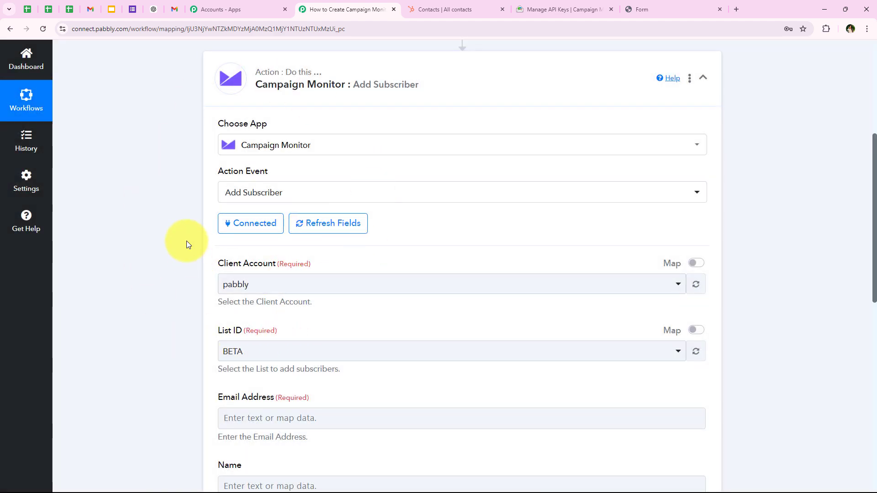
pyautogui.scroll(2, 186, 240)
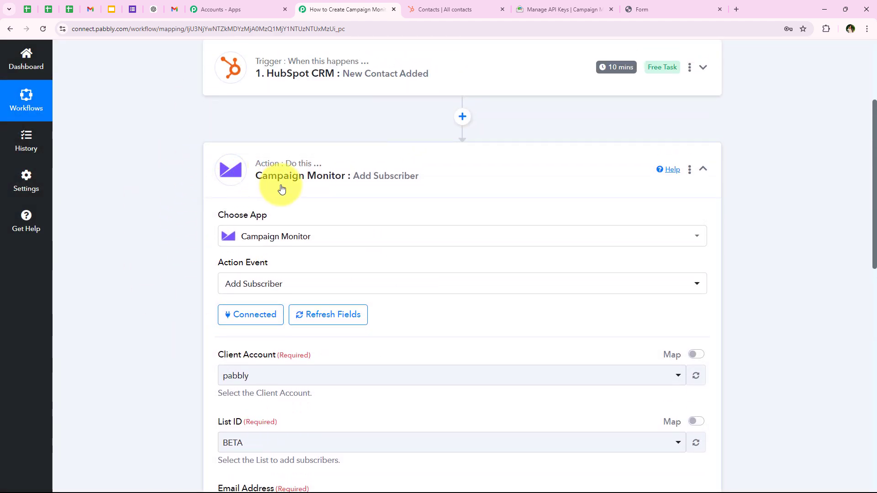
pyautogui.scroll(-1, 166, 278)
pyautogui.scroll(-3, 165, 283)
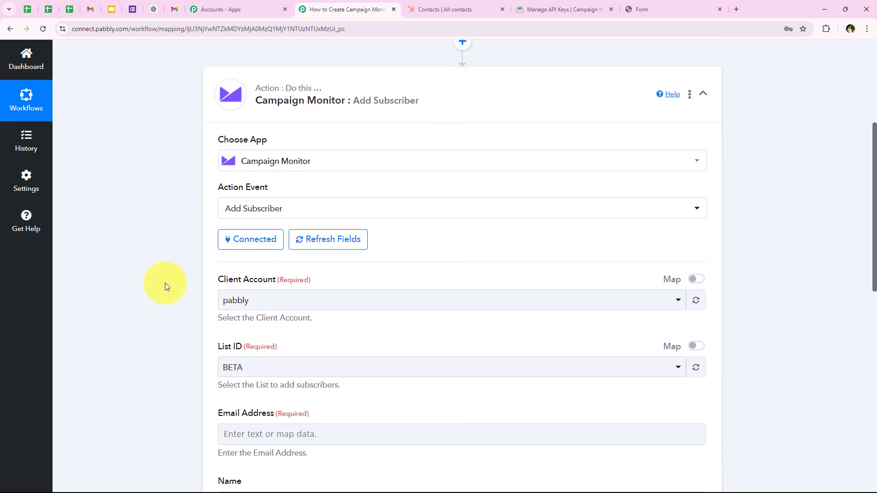
# Step: Set Client Account to pabbly and List ID to Fitness Center New Leads & Subscribers
pyautogui.moveTo(219, 177); pyautogui.dragTo(273, 174)
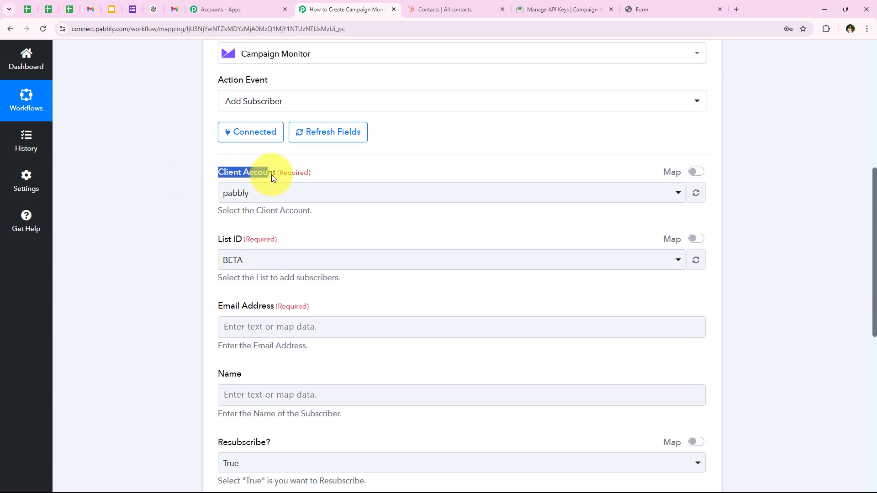
pyautogui.click(276, 189)
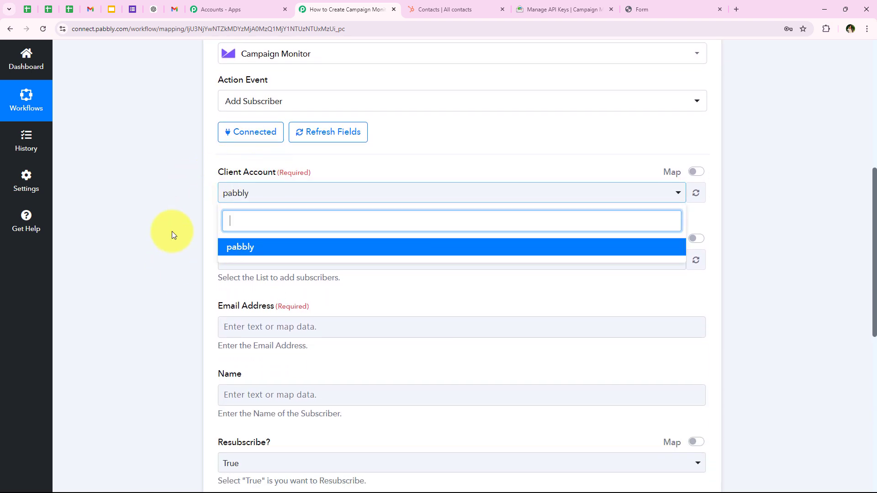
pyautogui.click(255, 250)
pyautogui.scroll(-2, 174, 292)
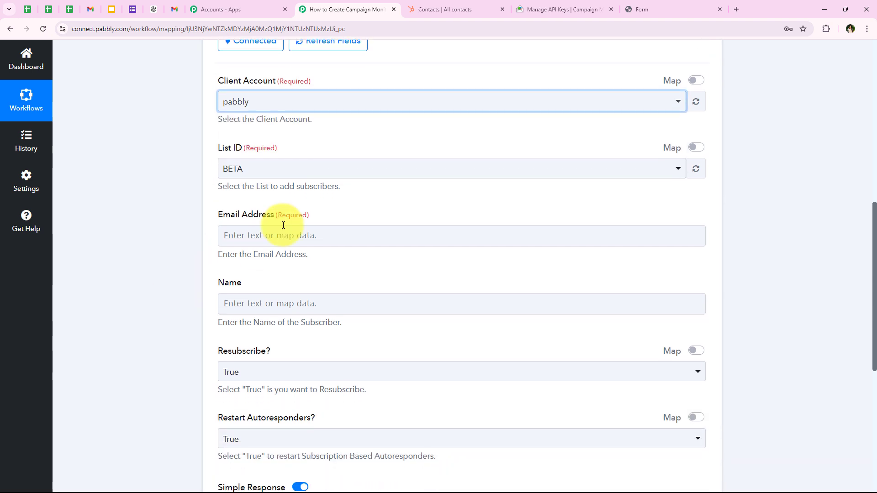
pyautogui.click(268, 170)
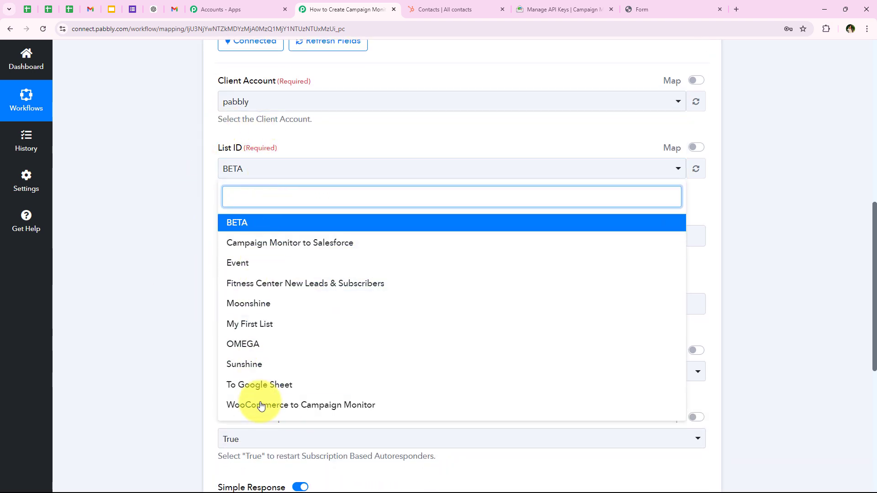
pyautogui.click(245, 285)
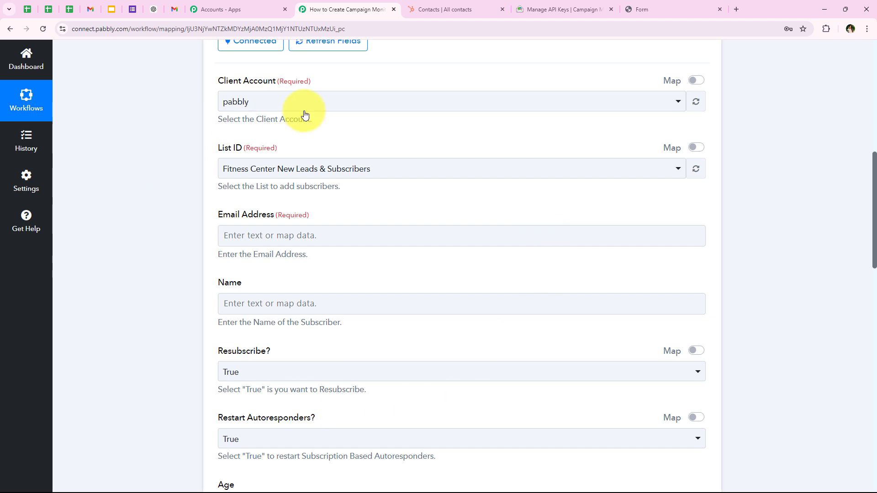
pyautogui.scroll(-1, 204, 249)
# Step: Browse the HubSpot new contact's fields in the Email Address mapping list
pyautogui.moveTo(218, 170); pyautogui.dragTo(262, 173)
pyautogui.click(226, 190)
pyautogui.scroll(-2, 129, 229)
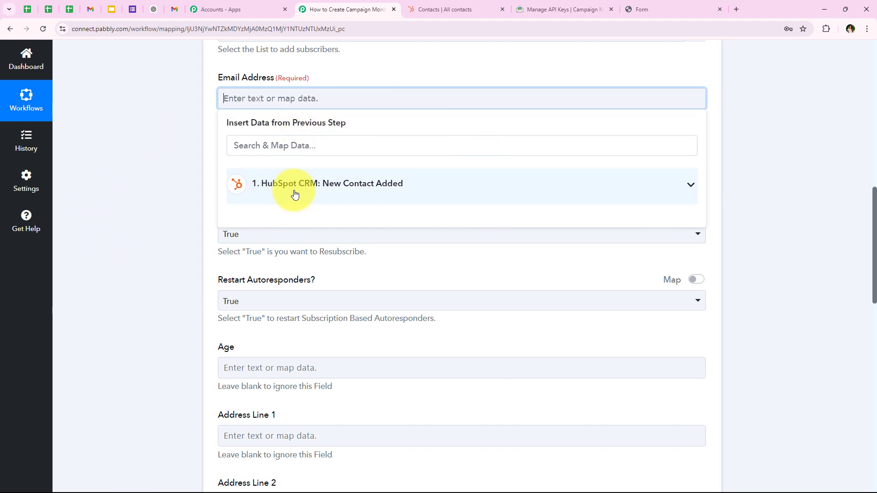
pyautogui.click(269, 195)
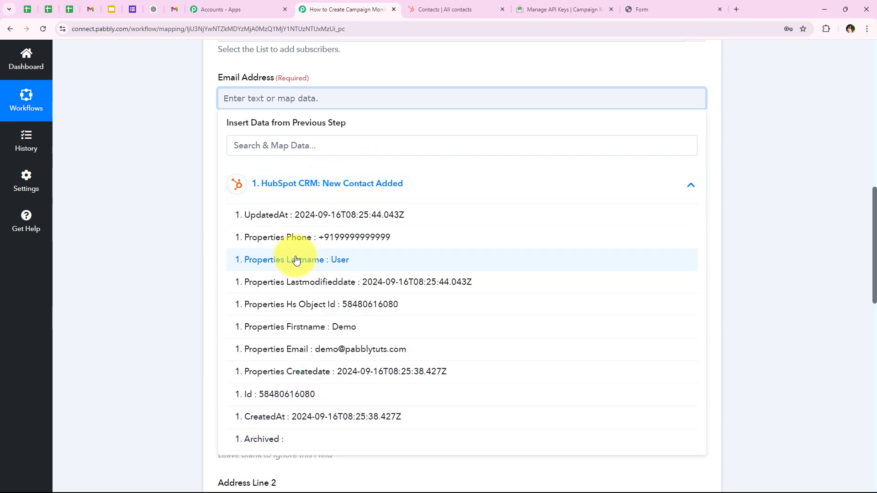
pyautogui.click(304, 183)
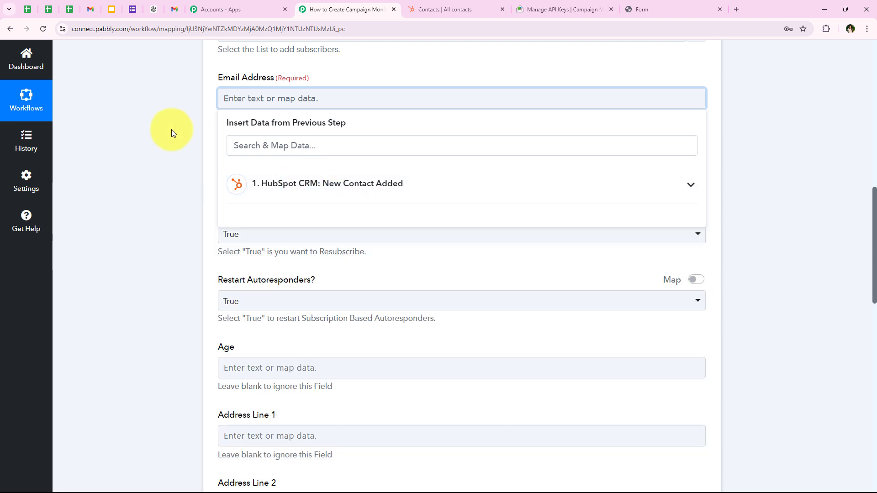
pyautogui.click(176, 260)
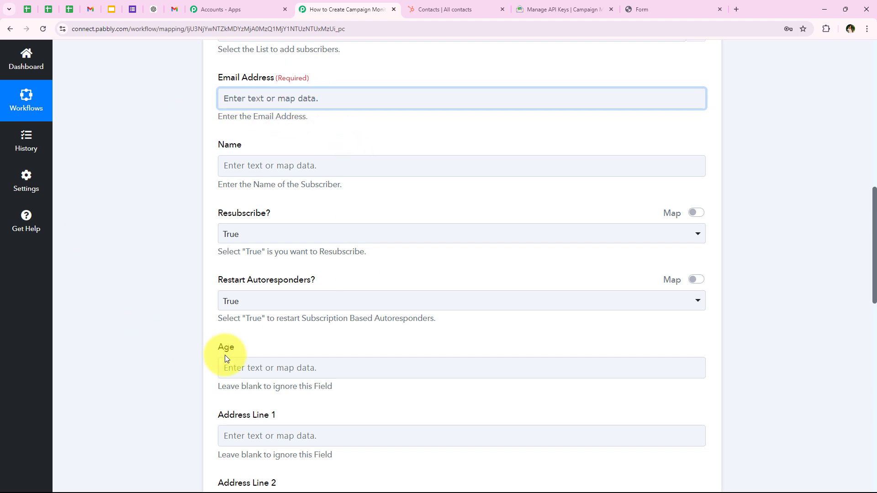
pyautogui.click(173, 98)
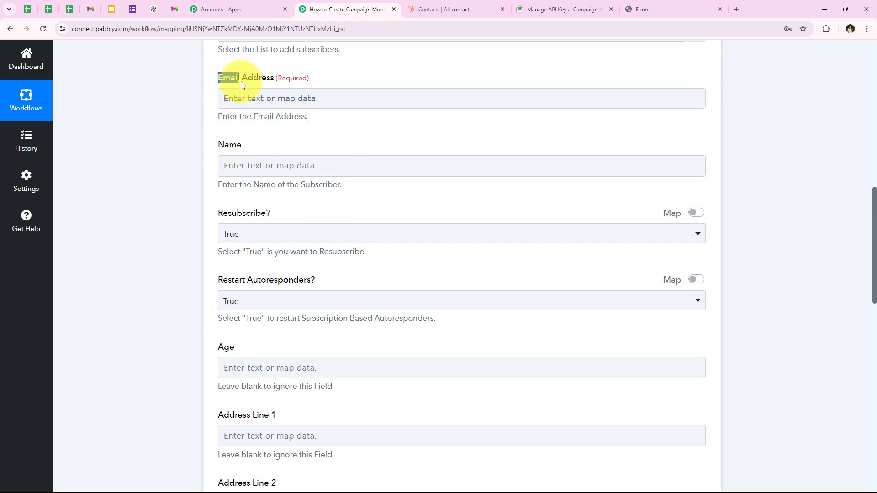
# Step: Clear the typed text from Email Address and map HubSpot's Properties Email into it
pyautogui.moveTo(272, 82); pyautogui.dragTo(273, 81)
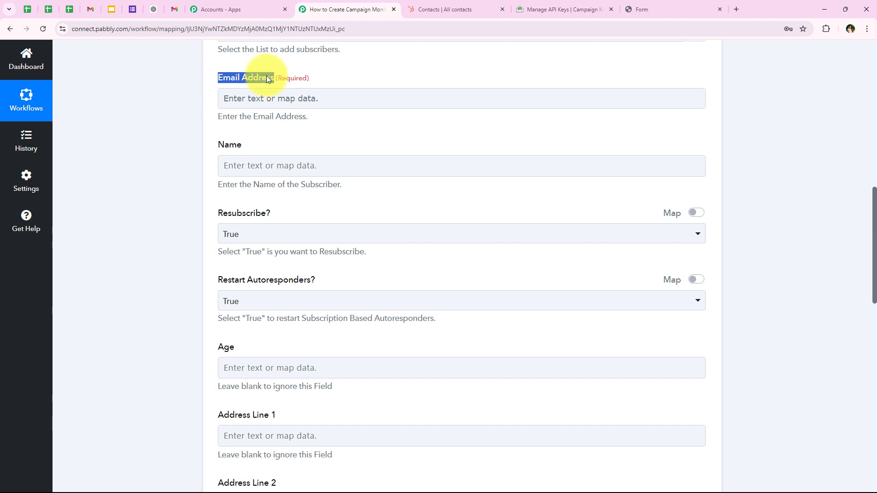
pyautogui.click(263, 94)
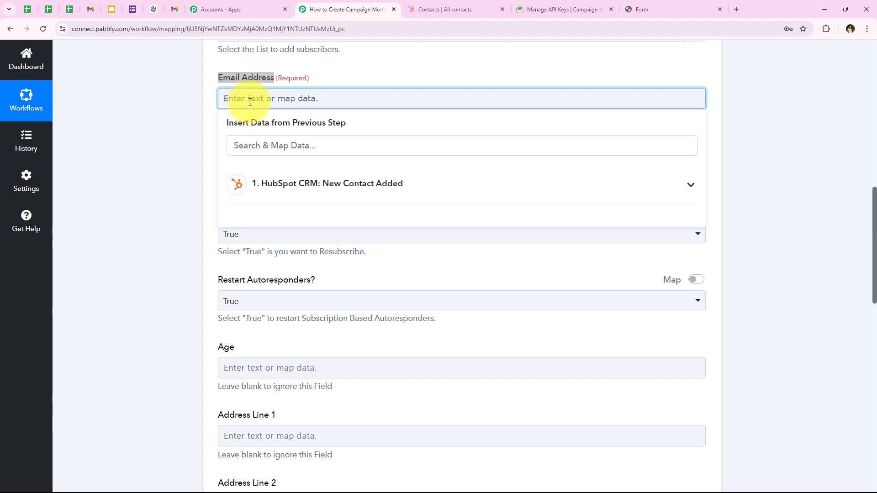
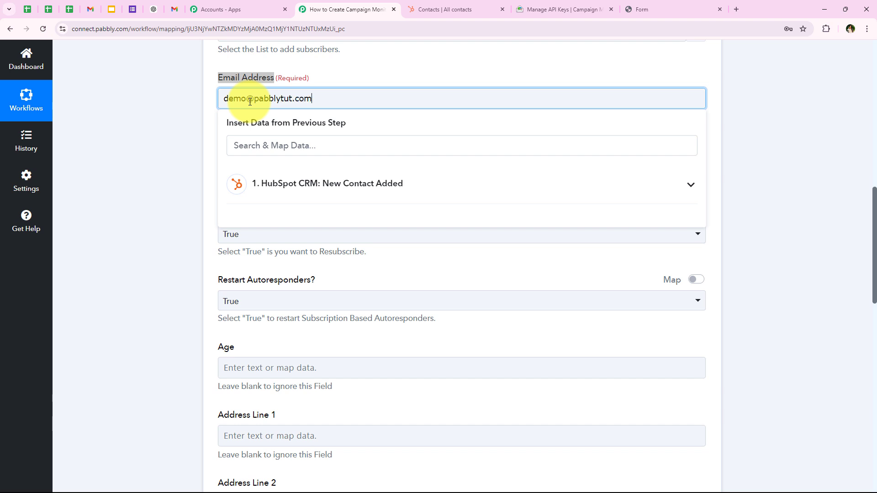
pyautogui.moveTo(319, 99); pyautogui.dragTo(197, 106)
pyautogui.press('BackSpace')
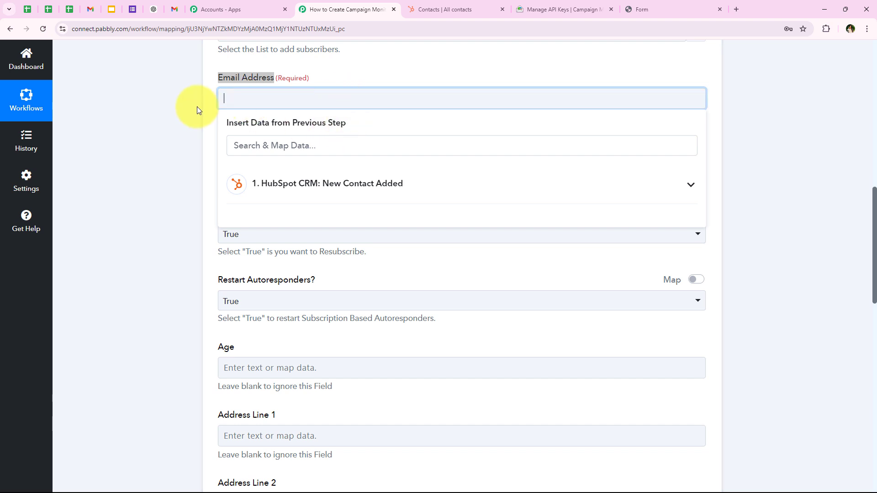
pyautogui.click(278, 184)
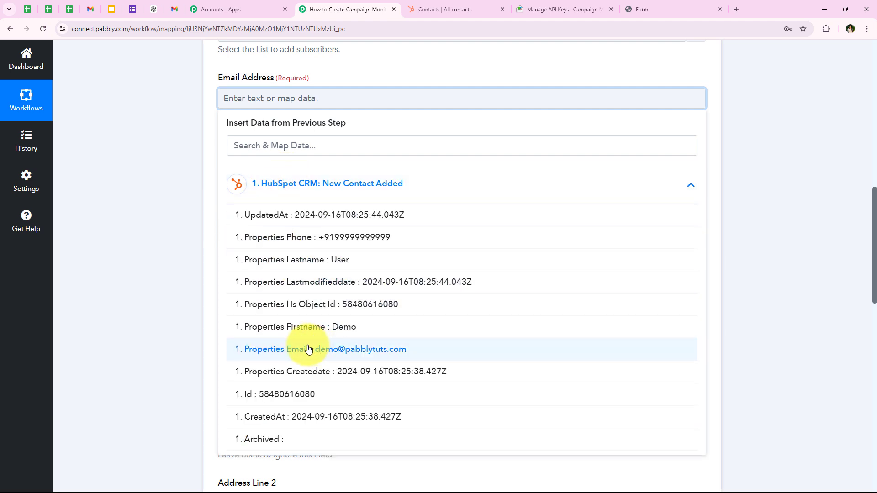
pyautogui.click(382, 355)
pyautogui.click(115, 148)
pyautogui.scroll(1, 115, 185)
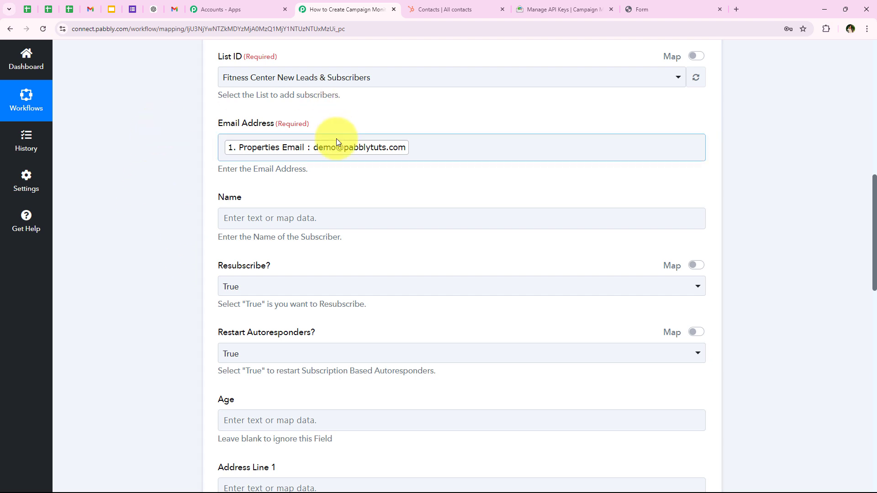
# Step: Map HubSpot's Properties Firstname and Properties Lastname into the Name field
pyautogui.scroll(-1, 167, 210)
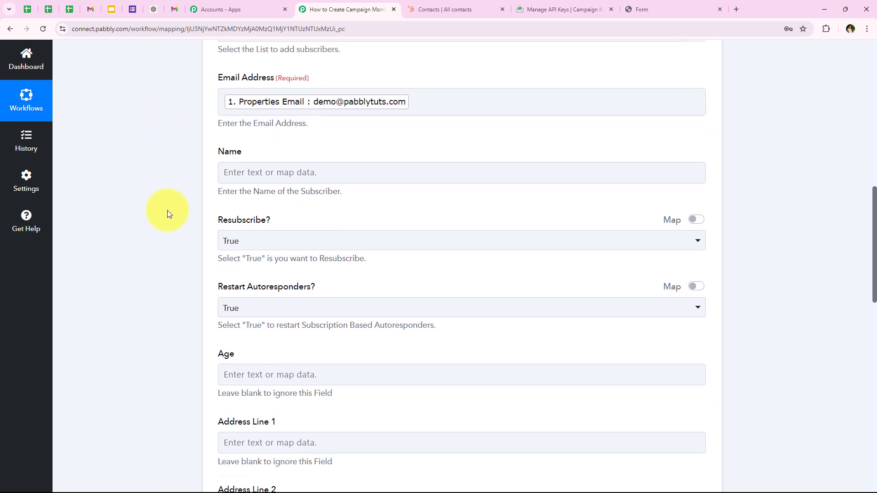
pyautogui.moveTo(213, 154); pyautogui.dragTo(251, 172)
pyautogui.click(251, 172)
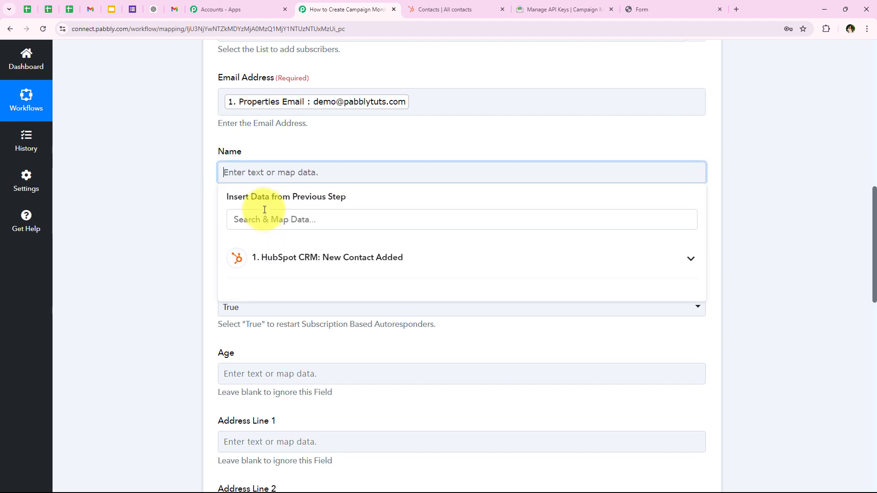
pyautogui.write('name')
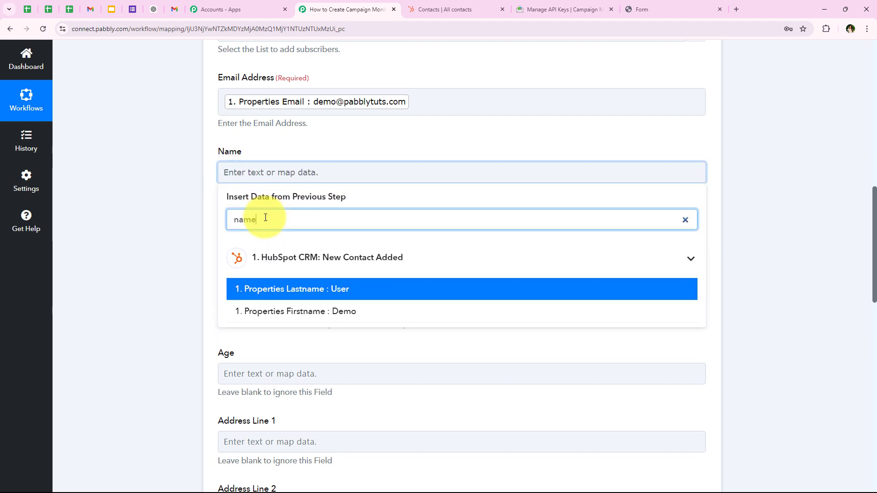
pyautogui.click(313, 310)
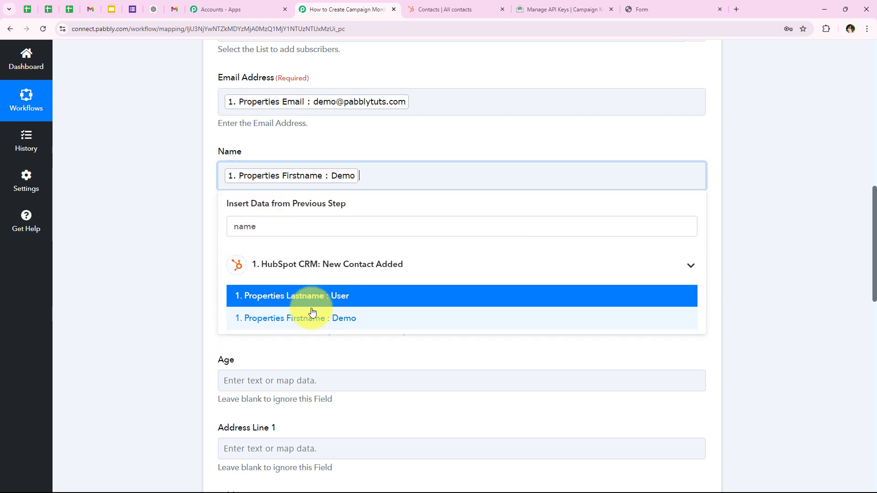
pyautogui.click(303, 296)
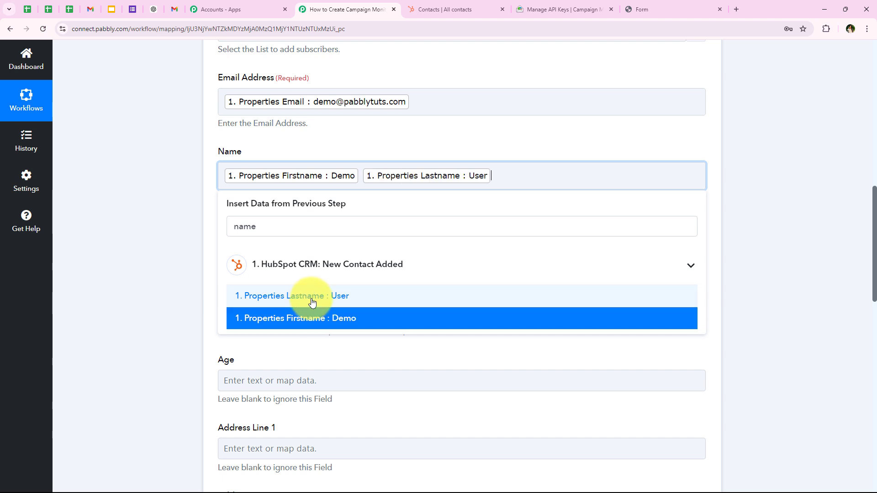
pyautogui.click(135, 227)
pyautogui.scroll(1, 136, 227)
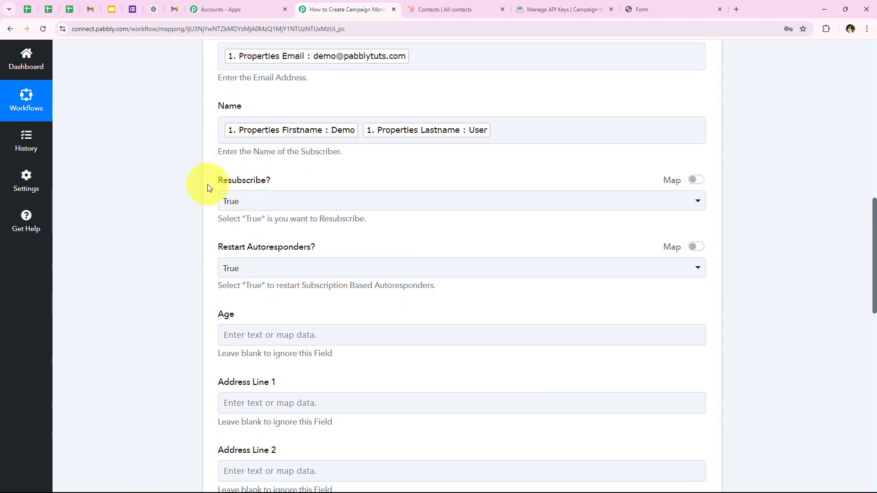
# Step: Keep Resubscribe set to True and open the Restart Autoresponders choices
pyautogui.moveTo(209, 184); pyautogui.dragTo(284, 185)
pyautogui.click(269, 208)
pyautogui.click(269, 210)
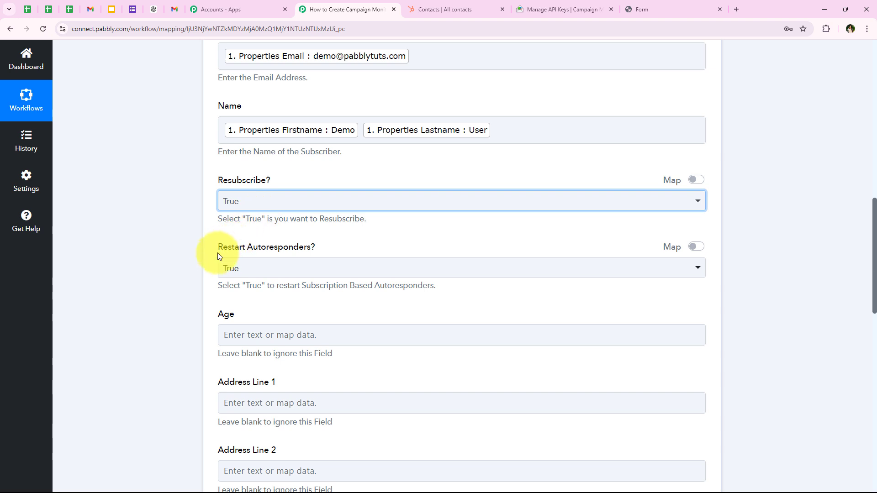
pyautogui.moveTo(218, 247); pyautogui.dragTo(247, 249)
pyautogui.click(251, 272)
# Step: Keep Restart Autoresponders at True and scroll down to the bottom of the action
pyautogui.click(163, 267)
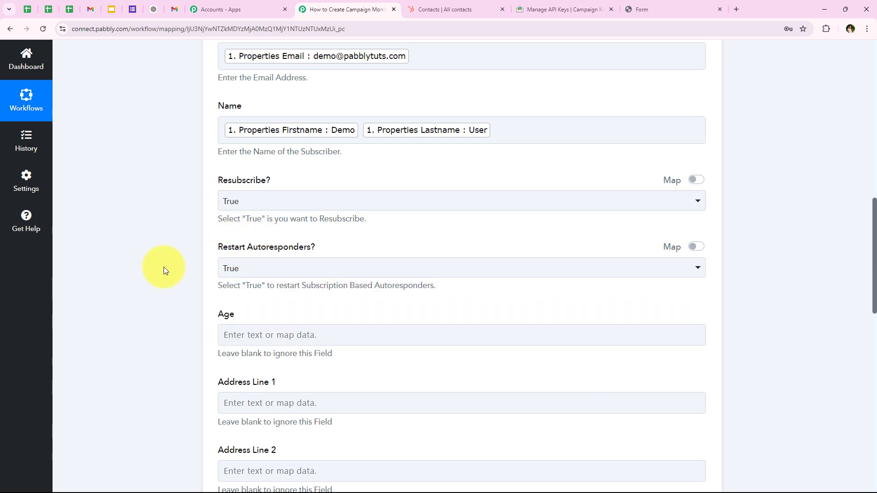
pyautogui.scroll(-4, 163, 267)
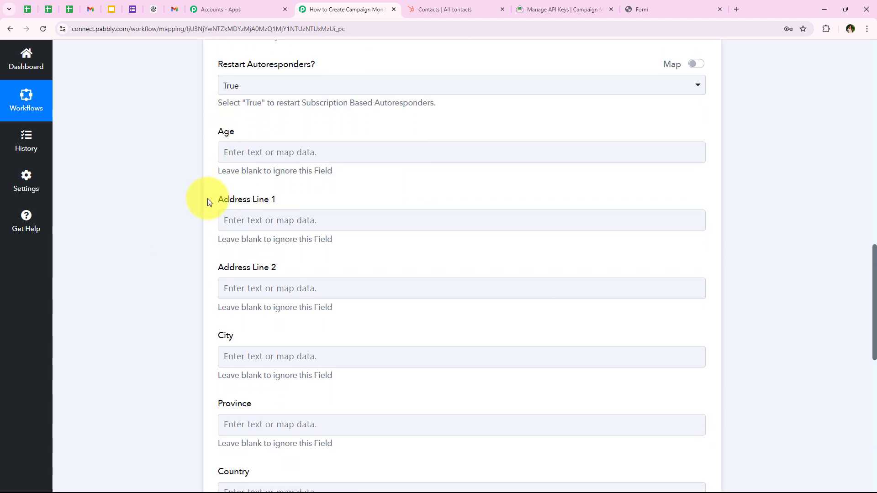
pyautogui.scroll(-3, 207, 199)
pyautogui.scroll(-2, 191, 297)
pyautogui.scroll(4, 187, 282)
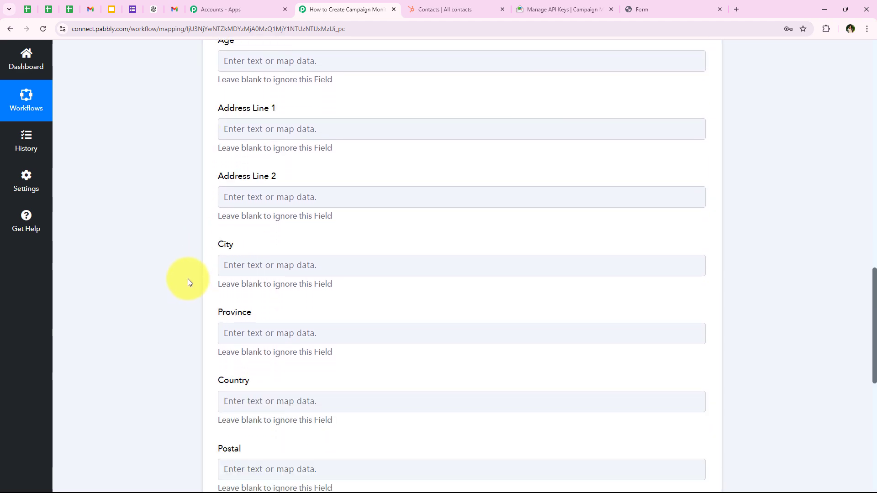
pyautogui.scroll(-2, 209, 250)
pyautogui.scroll(-6, 210, 253)
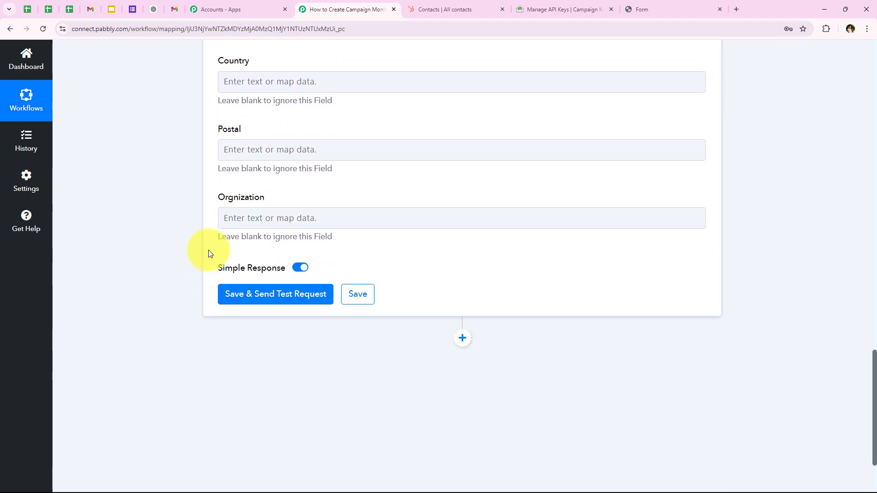
pyautogui.scroll(4, 211, 237)
pyautogui.scroll(3, 209, 235)
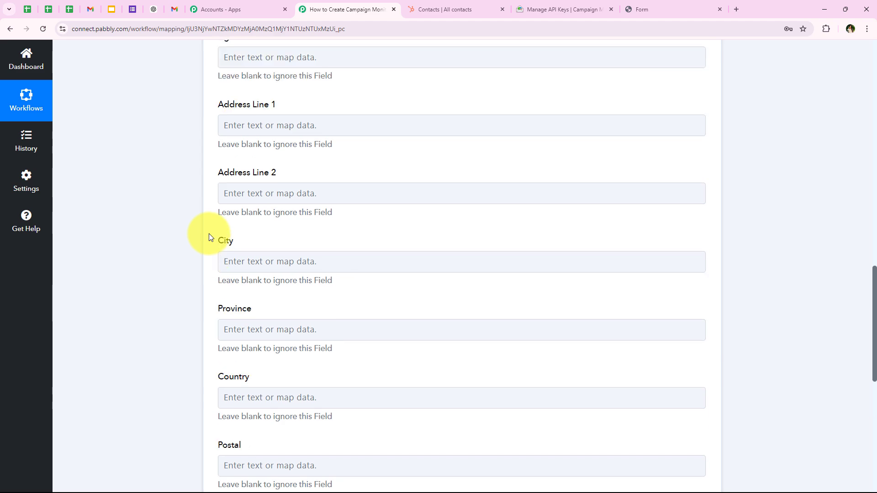
pyautogui.scroll(-6, 209, 235)
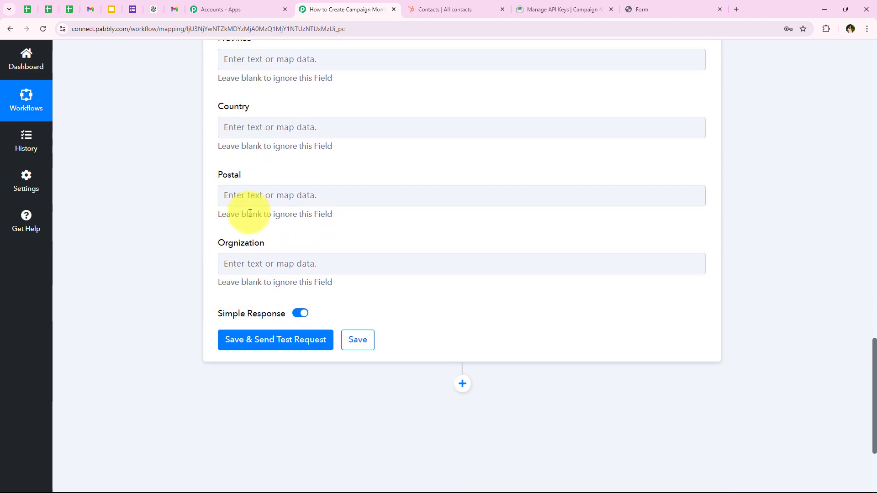
pyautogui.scroll(15, 164, 154)
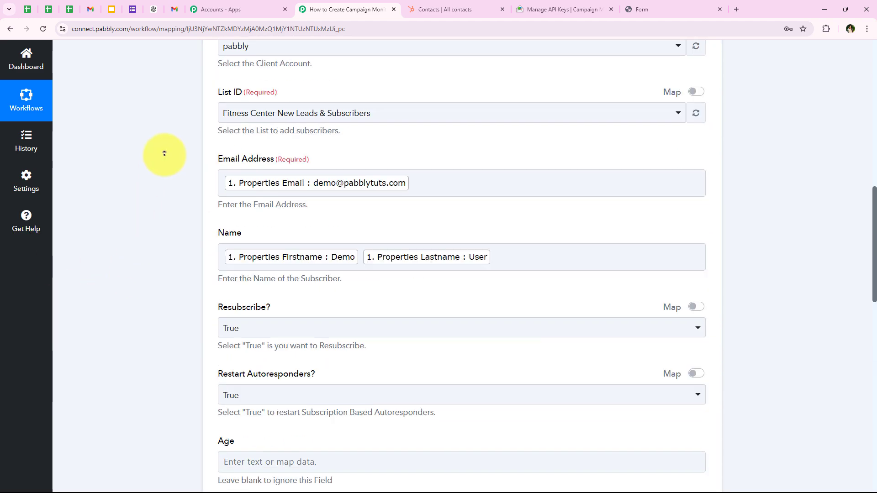
pyautogui.scroll(-3, 146, 232)
pyautogui.scroll(-10, 137, 332)
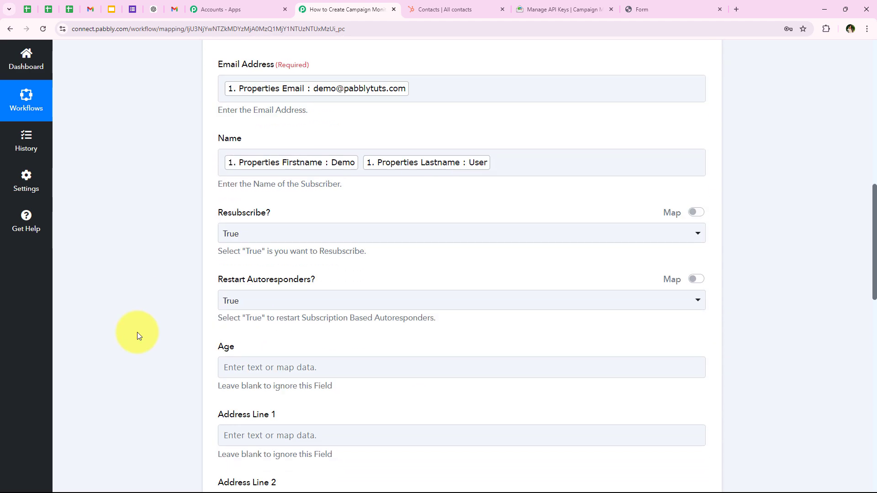
pyautogui.scroll(-6, 137, 332)
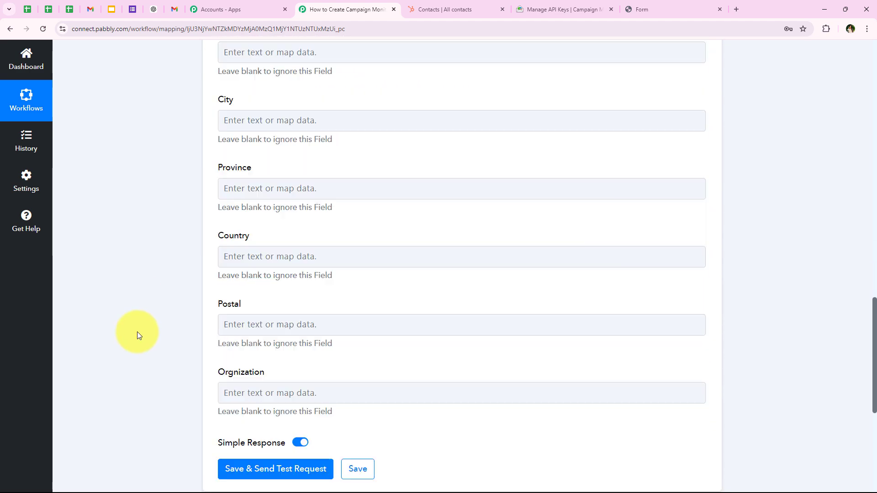
# Step: Save and send a test request, then check the response returns the contact's e-mail
pyautogui.click(240, 345)
pyautogui.scroll(-3, 158, 362)
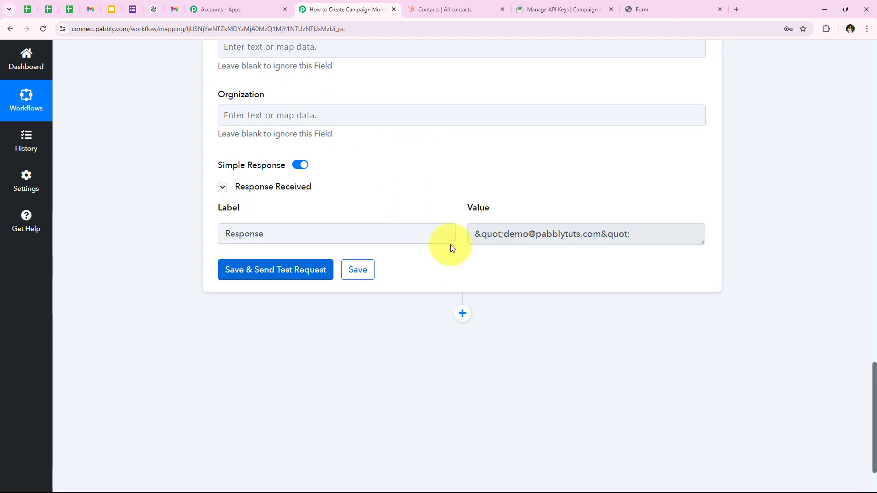
pyautogui.moveTo(636, 235); pyautogui.dragTo(454, 241)
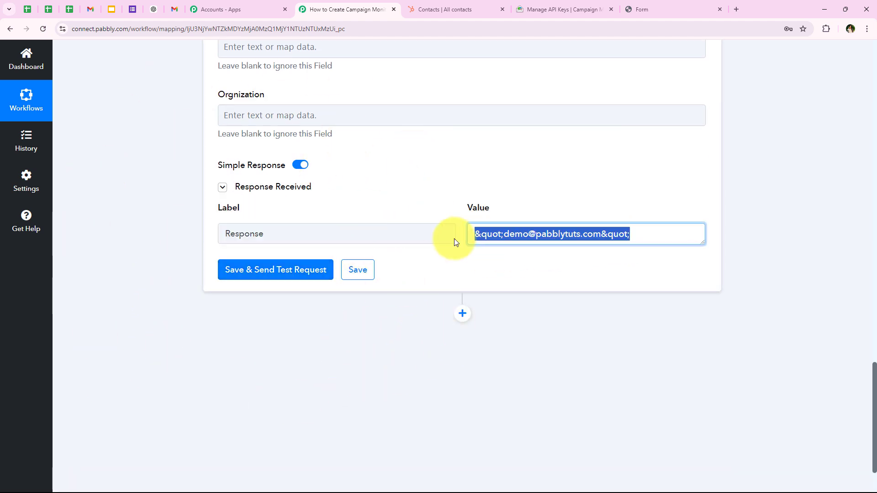
pyautogui.click(426, 260)
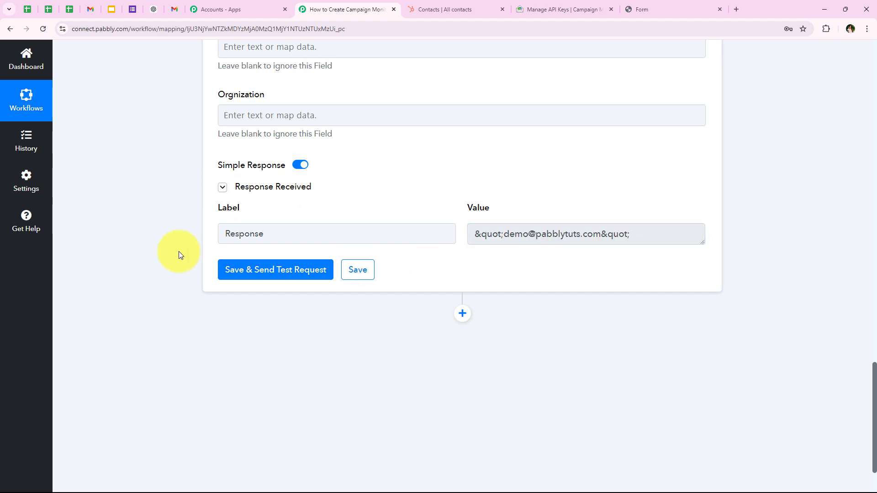
pyautogui.moveTo(508, 234); pyautogui.dragTo(601, 234)
pyautogui.click(174, 319)
pyautogui.scroll(20, 172, 231)
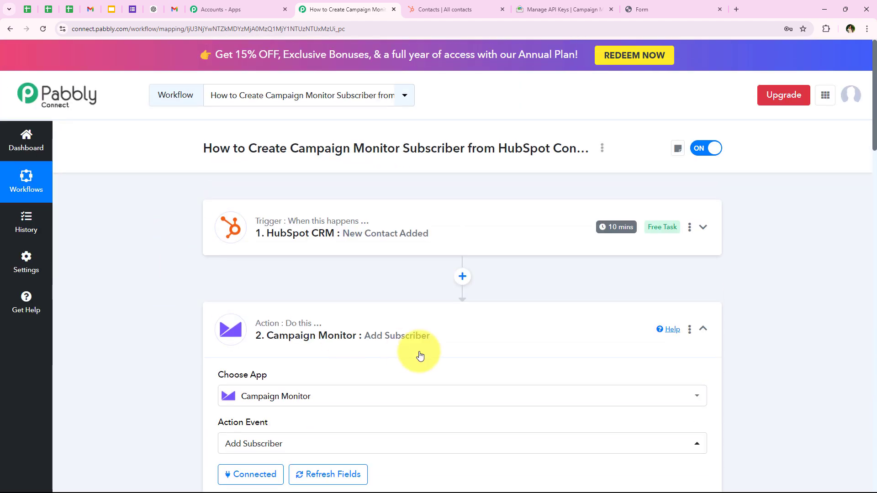
# Step: Collapse the Add Subscriber step and bring up Campaign Monitor's Lists and subscribers page
pyautogui.click(420, 356)
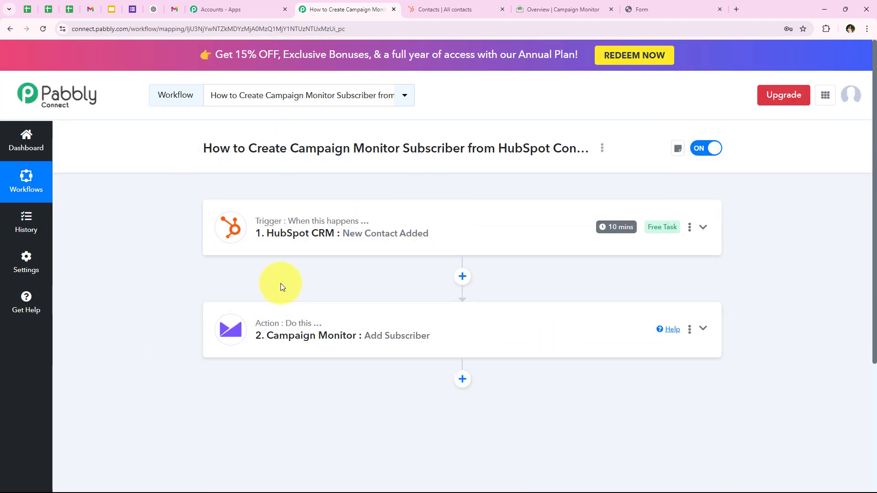
pyautogui.click(530, 8)
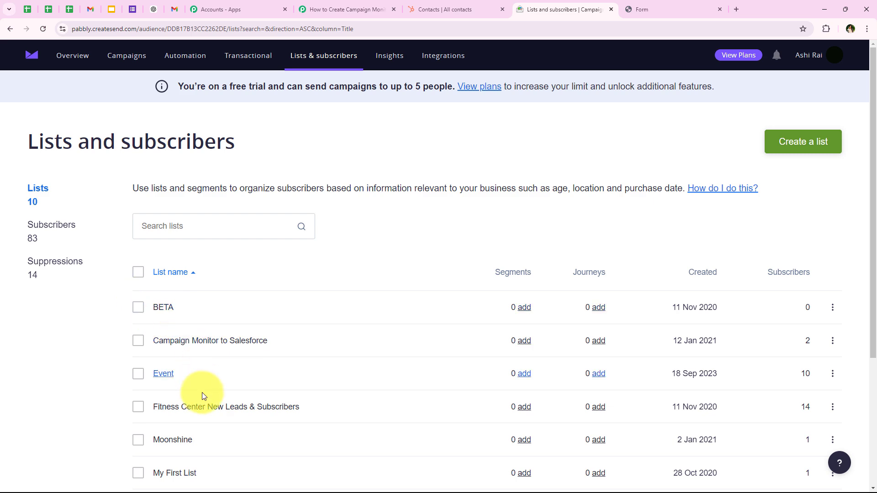
# Step: Open the Fitness Center New Leads & Subscribers list and confirm the test contact subscribed just now
pyautogui.scroll(-2, 201, 413)
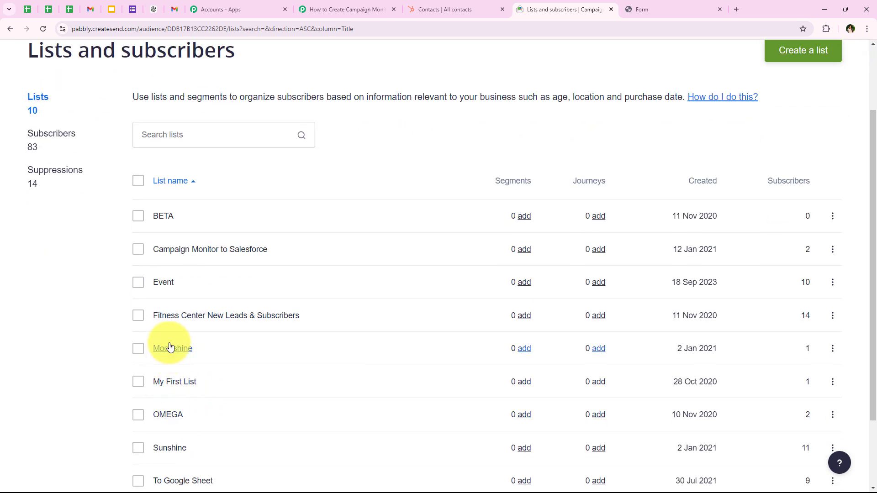
pyautogui.click(159, 321)
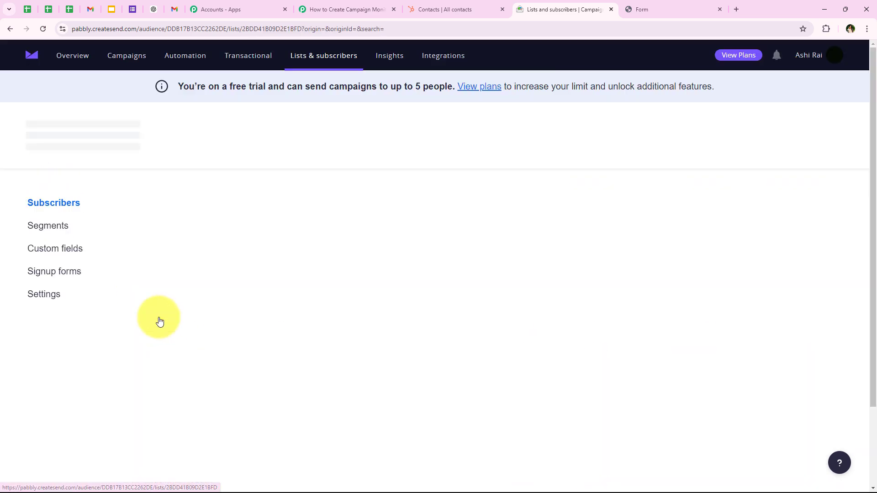
pyautogui.scroll(-2, 344, 219)
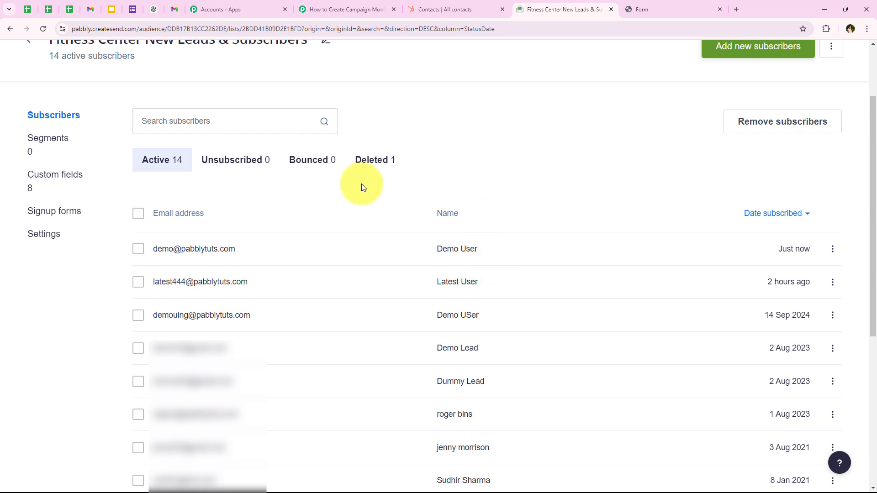
pyautogui.click(347, 10)
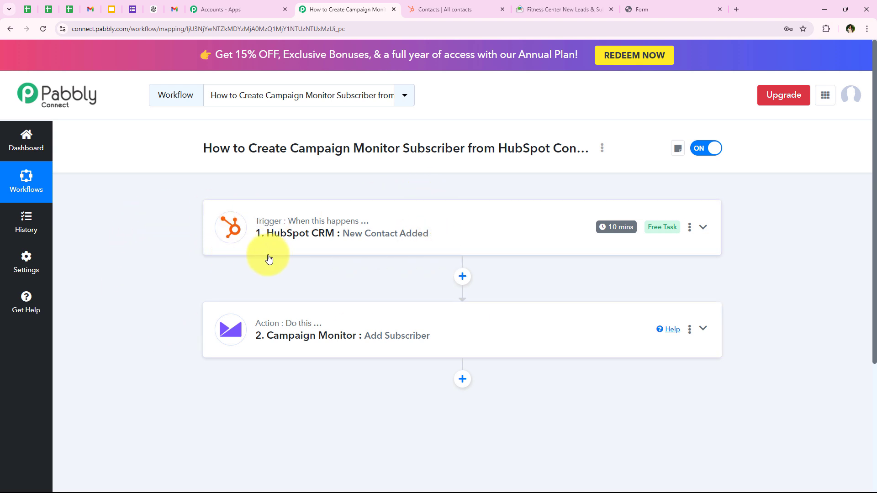
pyautogui.click(656, 6)
pyautogui.click(325, 6)
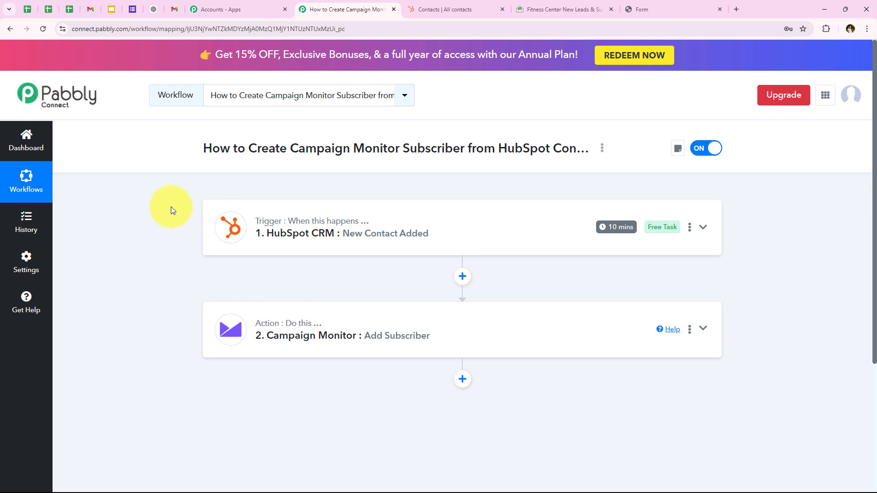
pyautogui.click(548, 4)
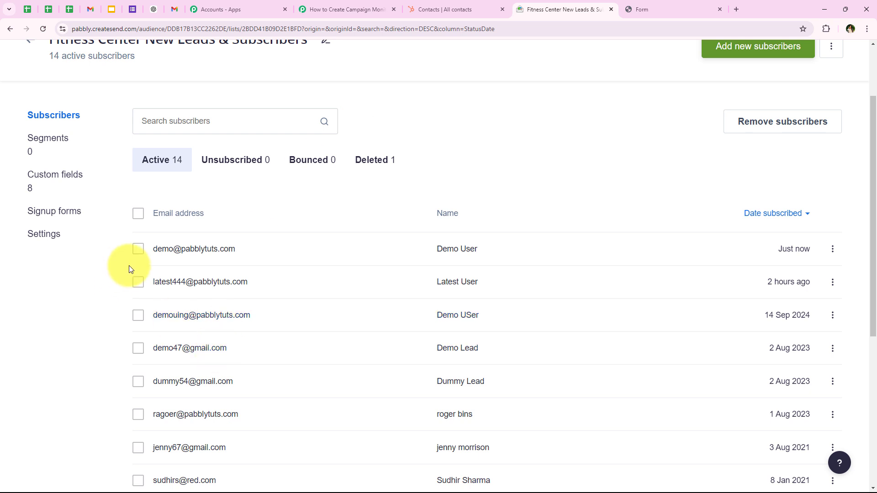
pyautogui.moveTo(155, 249); pyautogui.dragTo(215, 247)
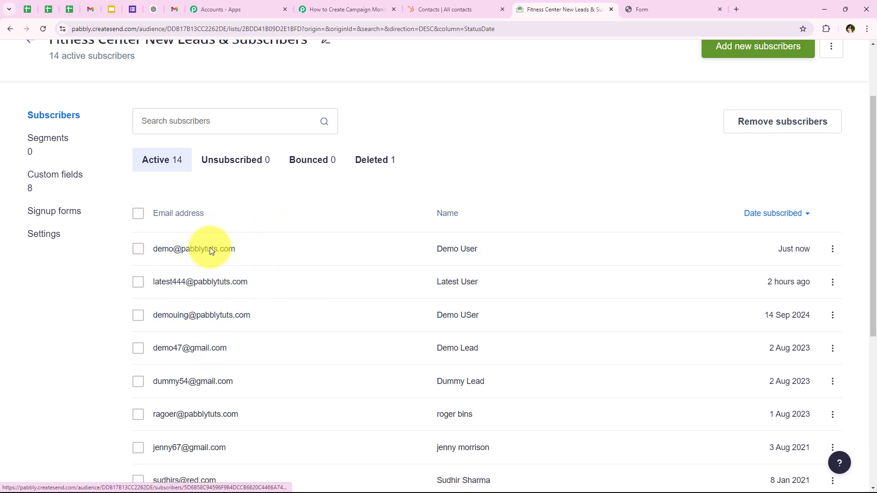
pyautogui.click(323, 6)
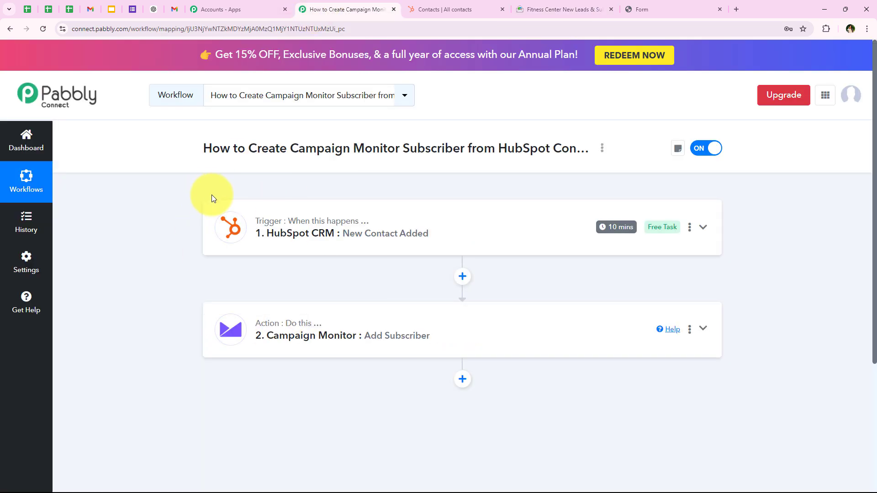